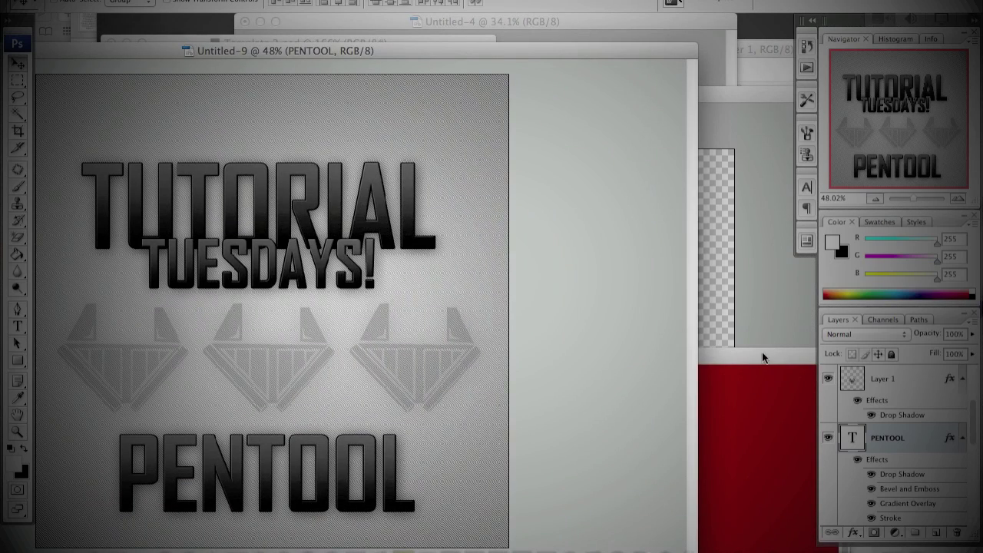
Bring the 4.png document forward and reposition the black horned logo just above the DRAQQS text
drag(763, 358, 650, 95)
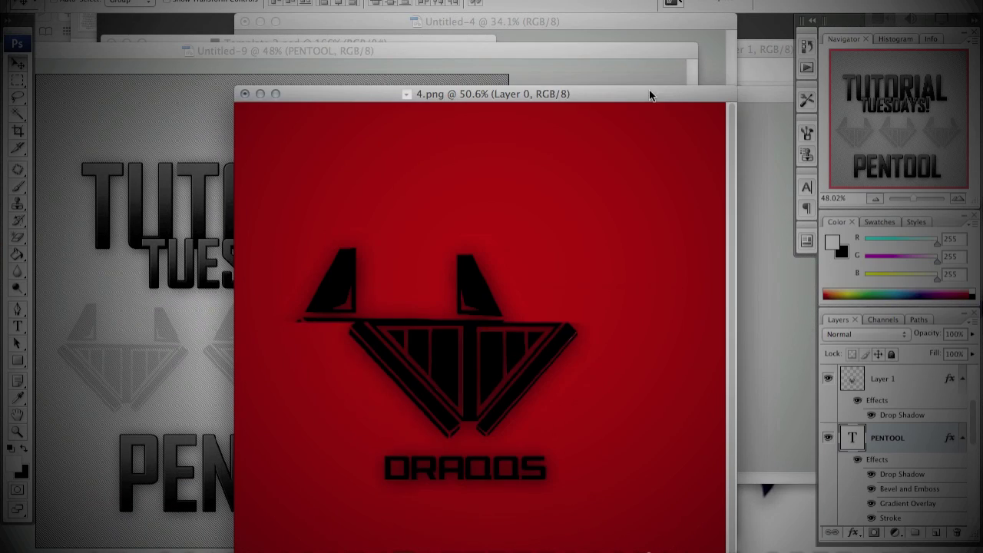
drag(409, 372, 466, 370)
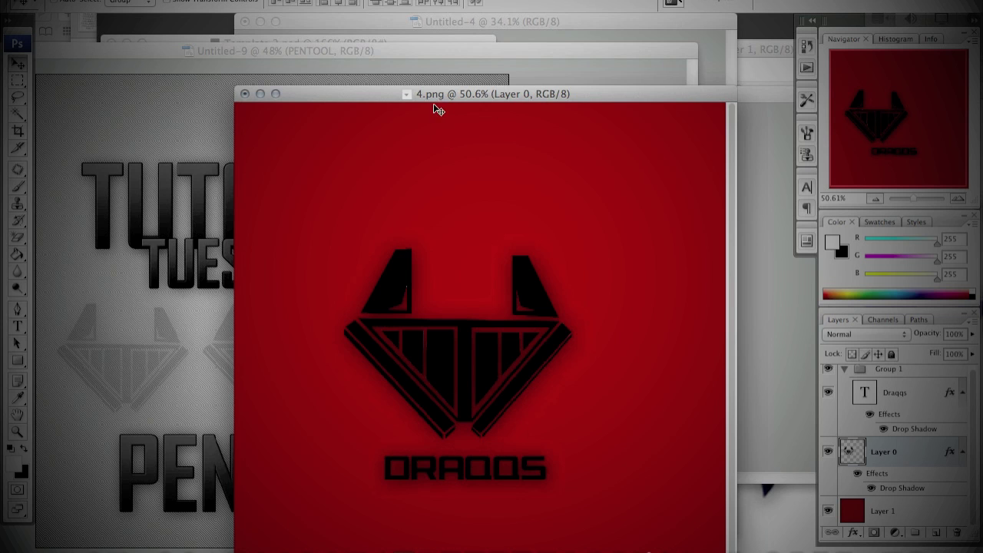
drag(444, 103, 399, 146)
drag(412, 262, 427, 232)
key(shift+Right)
key(shift+Right)
key(shift+Right)
Create a new 1280 × 1280 pixel document at 72 pixels/inch in RGB Color with a white background
click(165, 0)
click(125, 3)
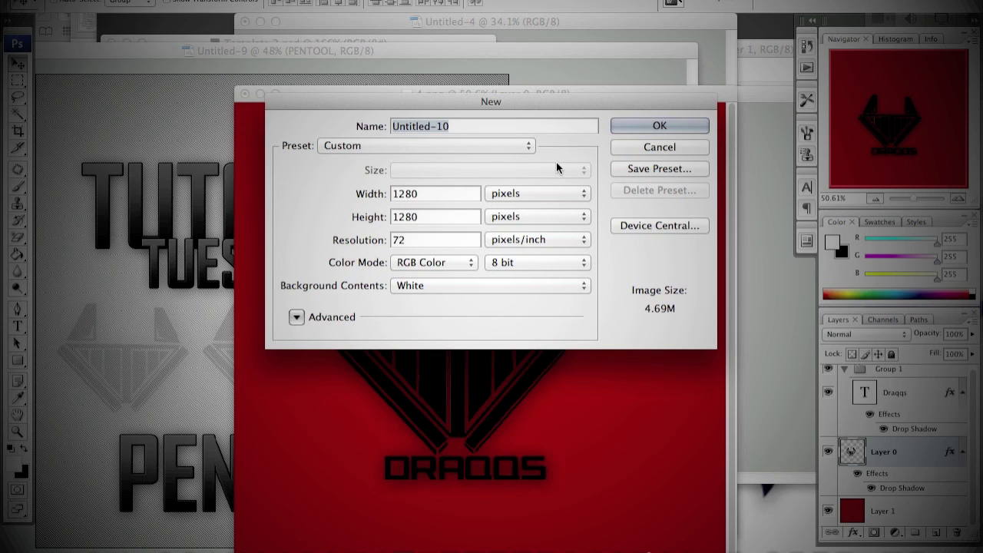
click(636, 128)
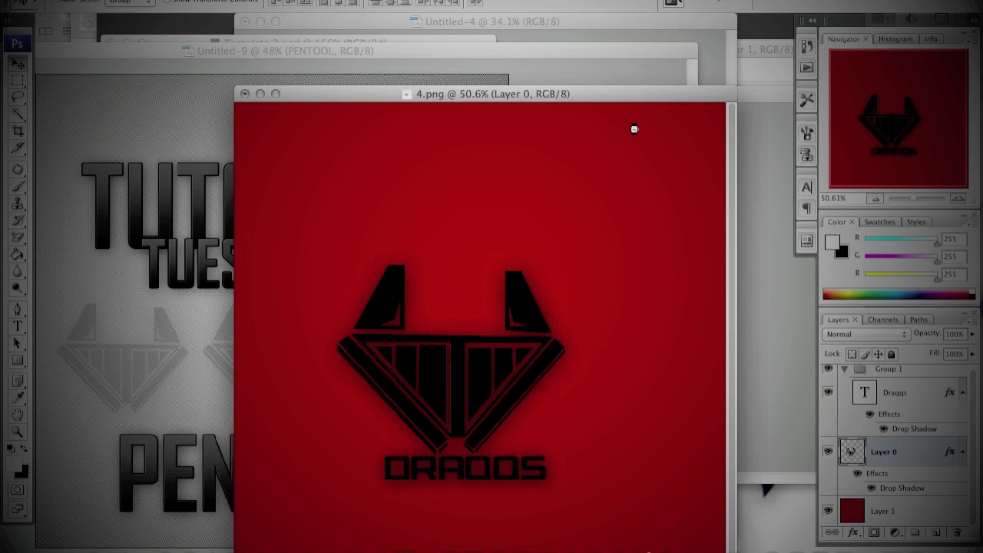
drag(476, 39, 407, 45)
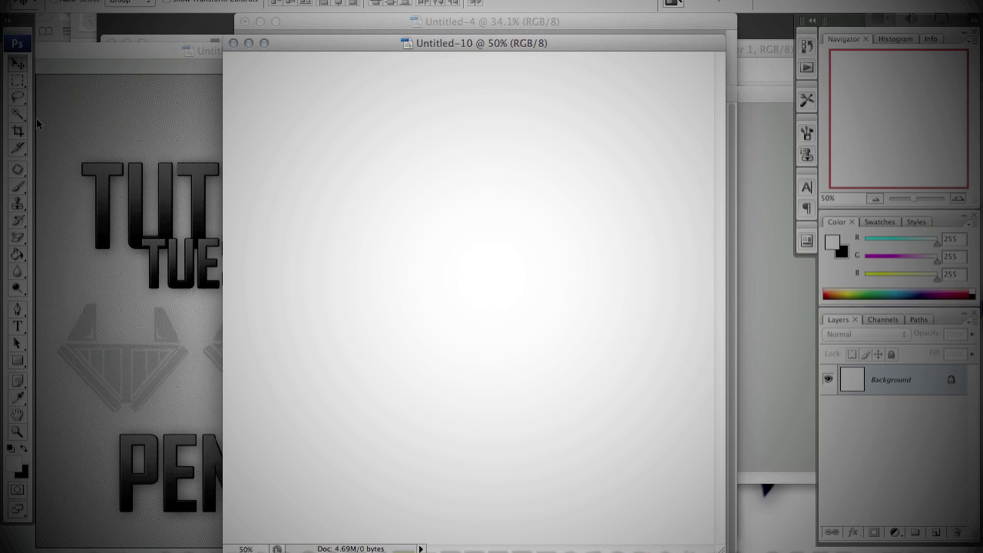
Look through the pen tool variants, switch briefly to the Convert Point Tool and return to the standard Pen Tool
click(15, 313)
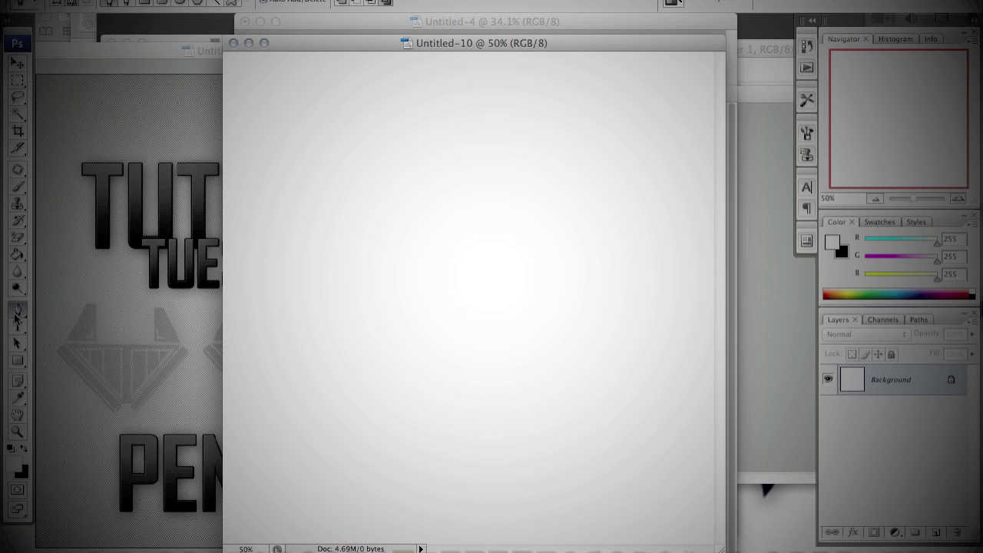
click(23, 309)
click(22, 309)
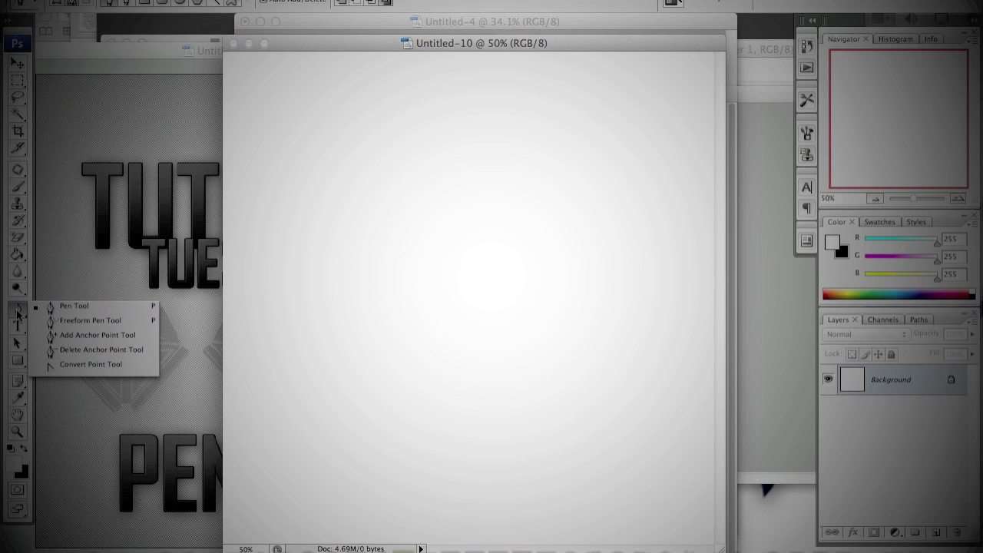
click(17, 311)
click(17, 312)
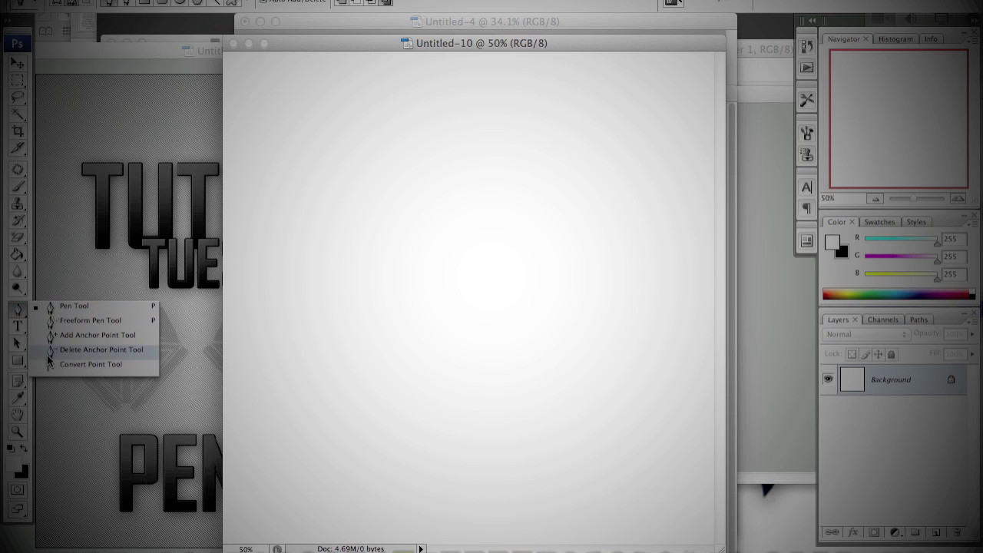
click(52, 364)
click(18, 321)
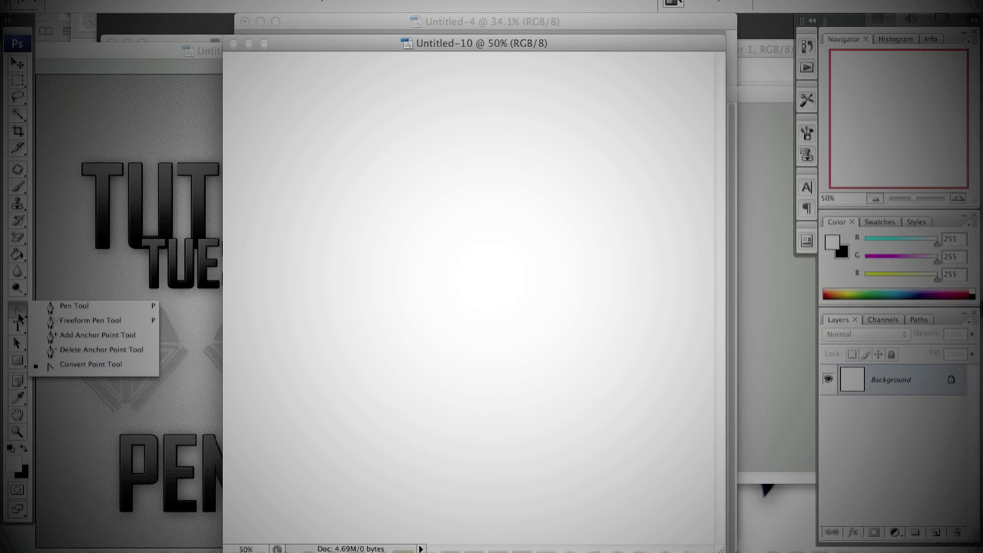
click(73, 306)
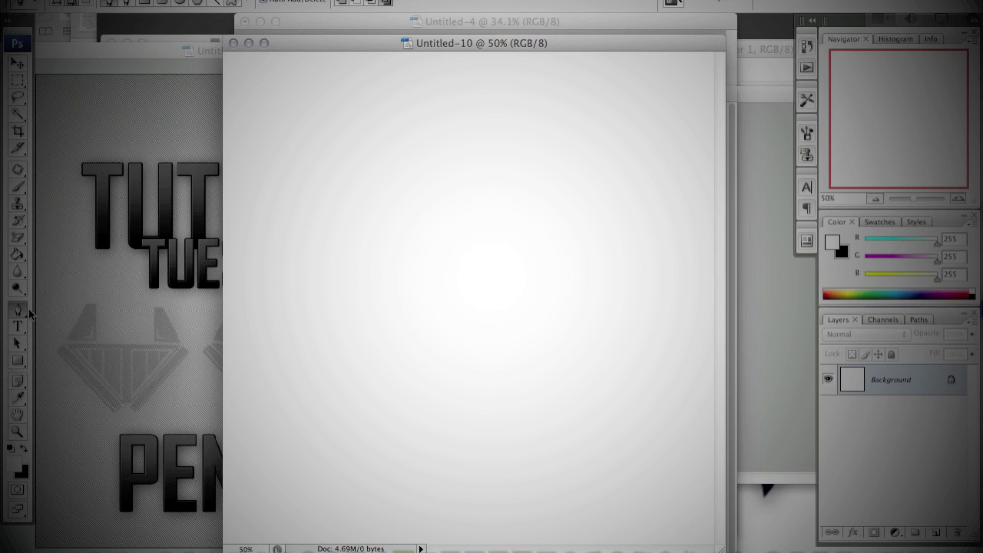
drag(319, 46, 348, 26)
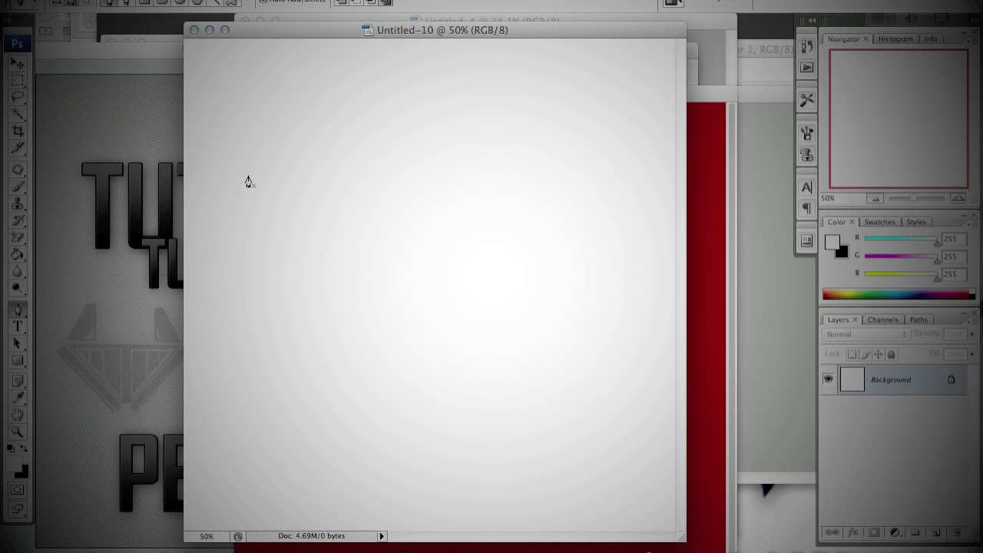
click(279, 180)
click(246, 182)
key(alt+super+z)
key(alt+super+z)
Draw a closed T-shaped path with straight segments in the upper-left area of the canvas using the Pen Tool
click(260, 185)
click(260, 167)
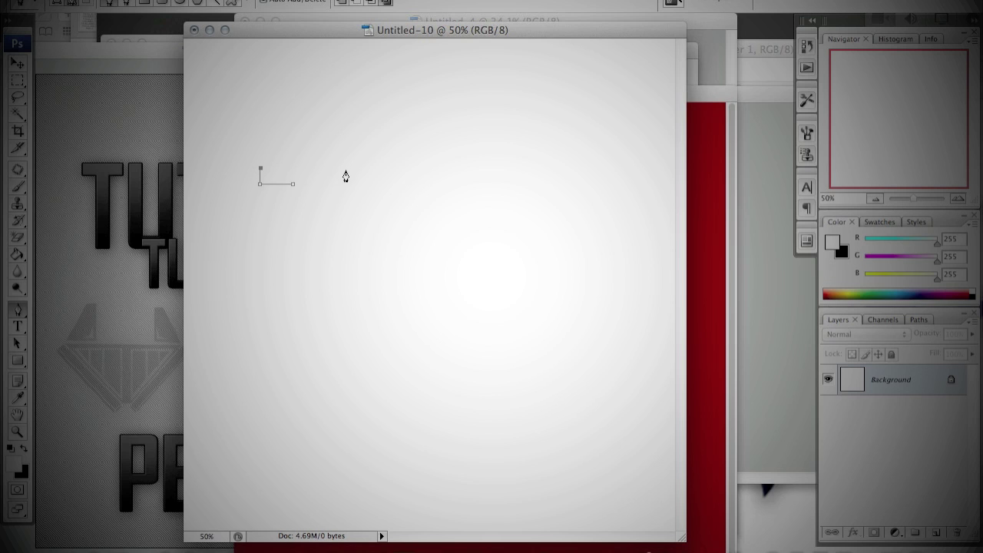
click(392, 170)
click(347, 185)
click(344, 277)
click(295, 277)
click(293, 185)
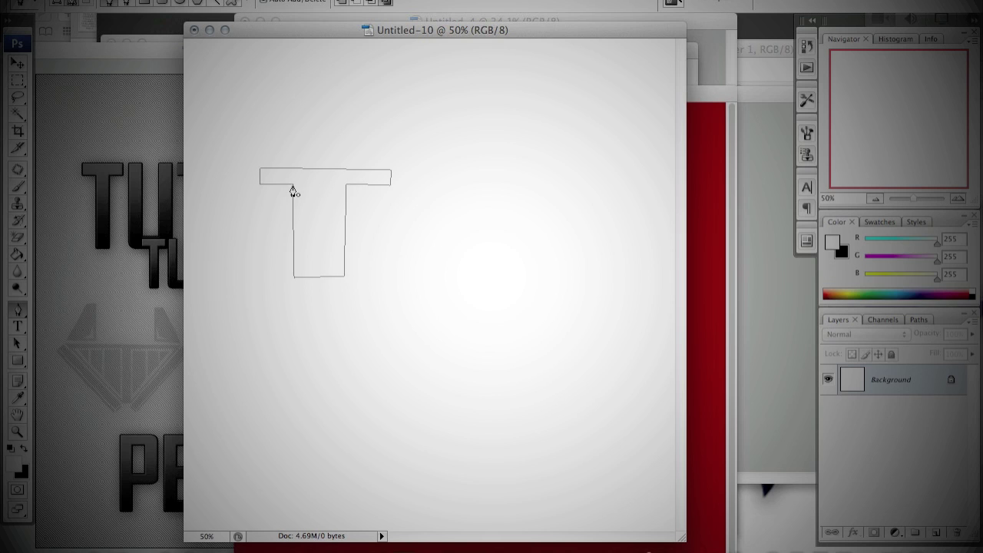
Try to draw a U-shaped curved path beside the T, with a short straight start and a smooth bottom anchor
drag(362, 201, 384, 201)
click(410, 260)
mouse_move(426, 260)
mouse_down()
mouse_move(449, 261)
mouse_move(410, 258)
mouse_move(431, 260)
mouse_move(384, 228)
mouse_move(549, 161)
mouse_move(469, 263)
mouse_move(445, 259)
mouse_up()
click(387, 351)
key(ctrl+z)
click(438, 192)
key(ctrl+z)
click(435, 203)
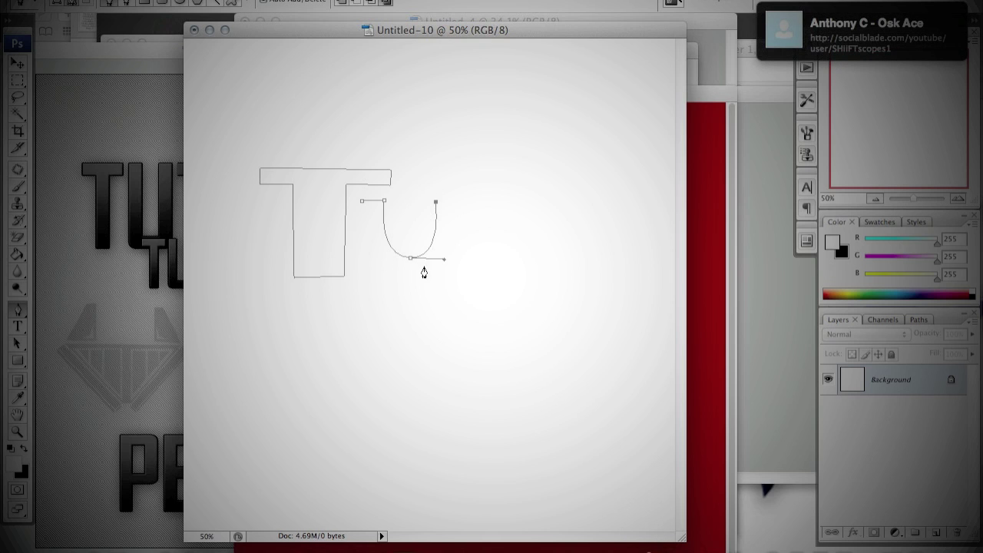
Try different end points for the curve's second half, undoing each one
key(ctrl+z)
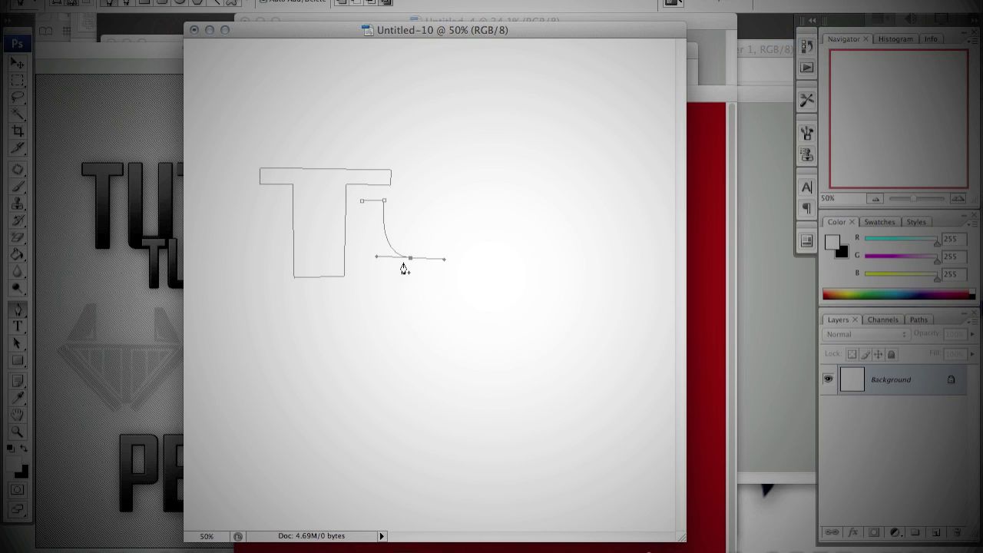
click(439, 217)
key(ctrl+z)
click(411, 176)
key(ctrl+z)
key(super+z)
Try removing the outgoing handle from the curve's last anchor and continuing the path with straight segments
click(15, 314)
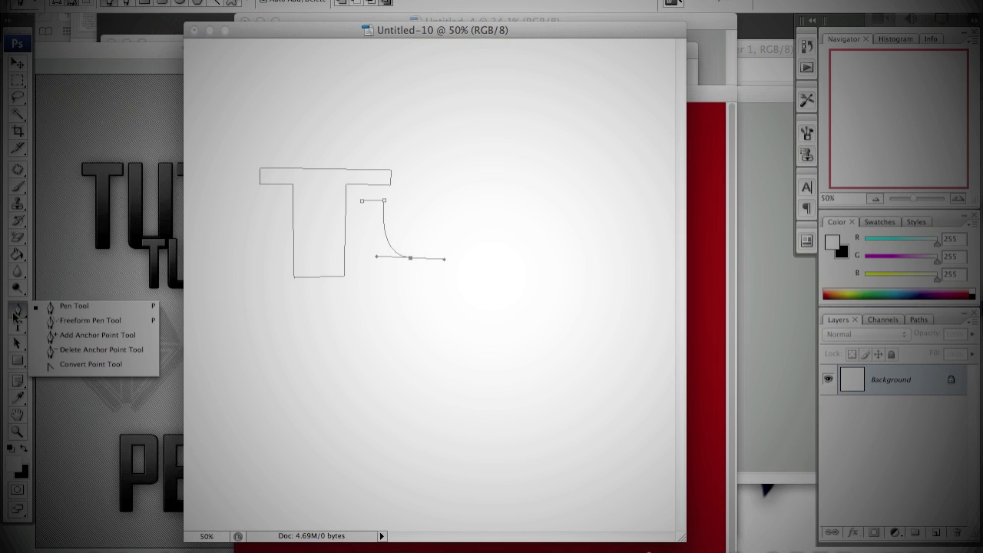
click(57, 362)
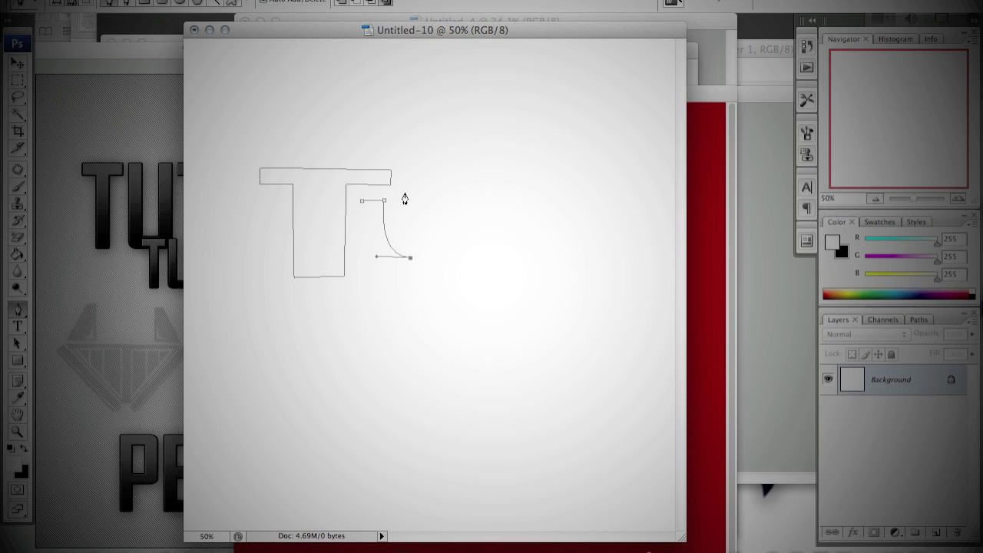
click(389, 316)
click(331, 312)
Undo the unfinished curved path beside the T, leaving only the T-shaped path
key(alt+super+z)
key(alt+super+z)
click(412, 256)
key(alt+super+z)
key(alt+super+z)
key(alt+super+z)
drag(288, 32, 268, 33)
alt+scroll(267, 190, up, 1)
alt+scroll(266, 191, up, 3)
alt+scroll(318, 237, down, 3)
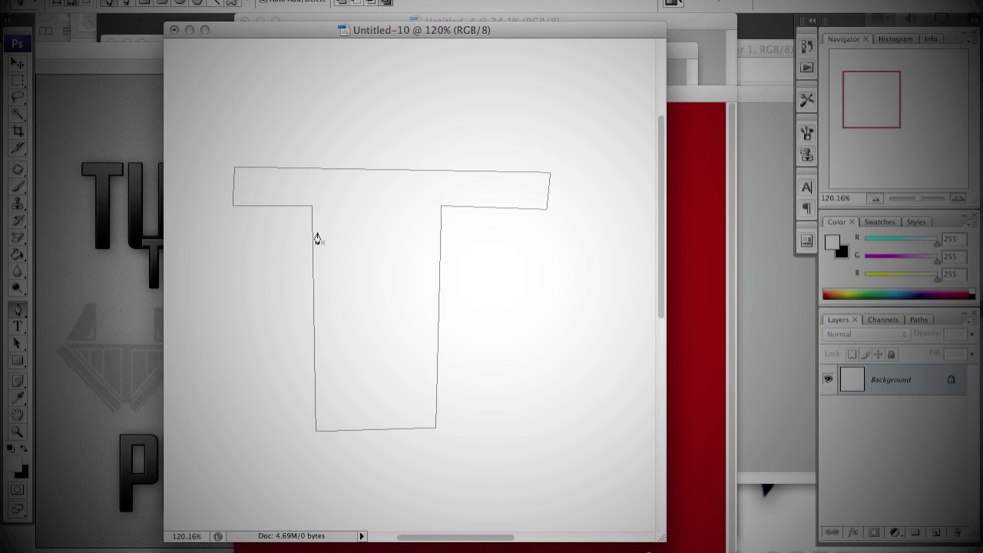
alt+scroll(318, 238, down, 3)
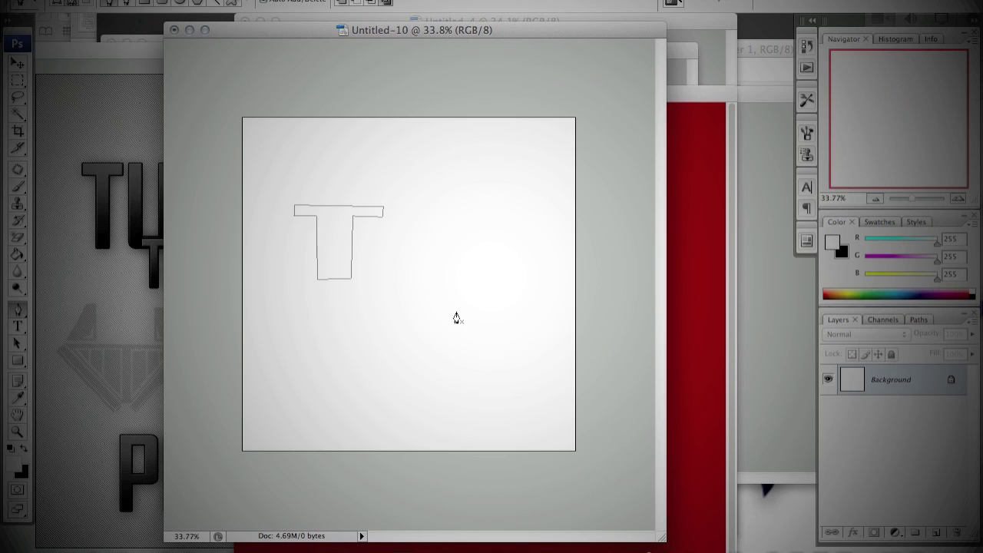
alt+scroll(459, 317, up, 1)
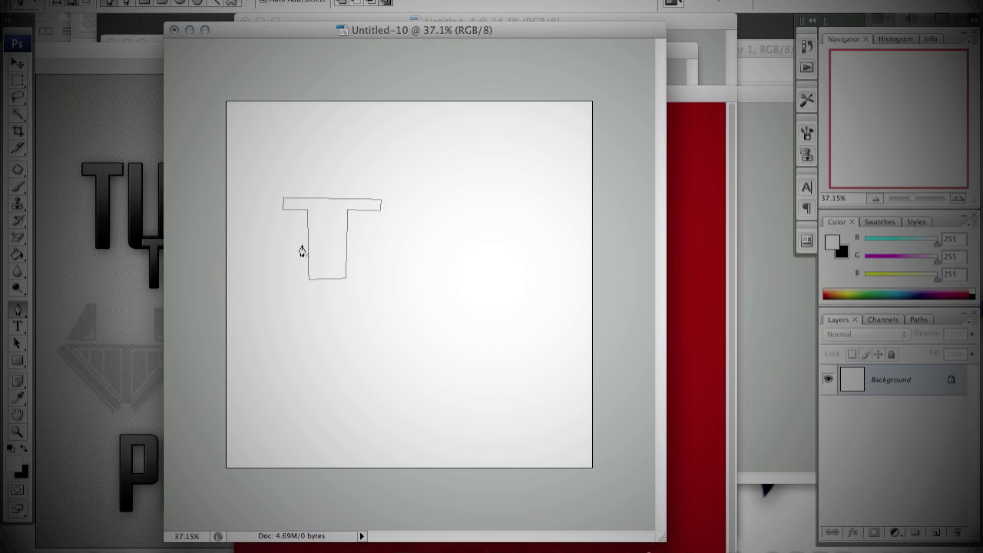
drag(273, 31, 295, 30)
Export the work path to Illustrator as Tutorial.ai in the Paths folder
click(63, 0)
mouse_move(127, 1)
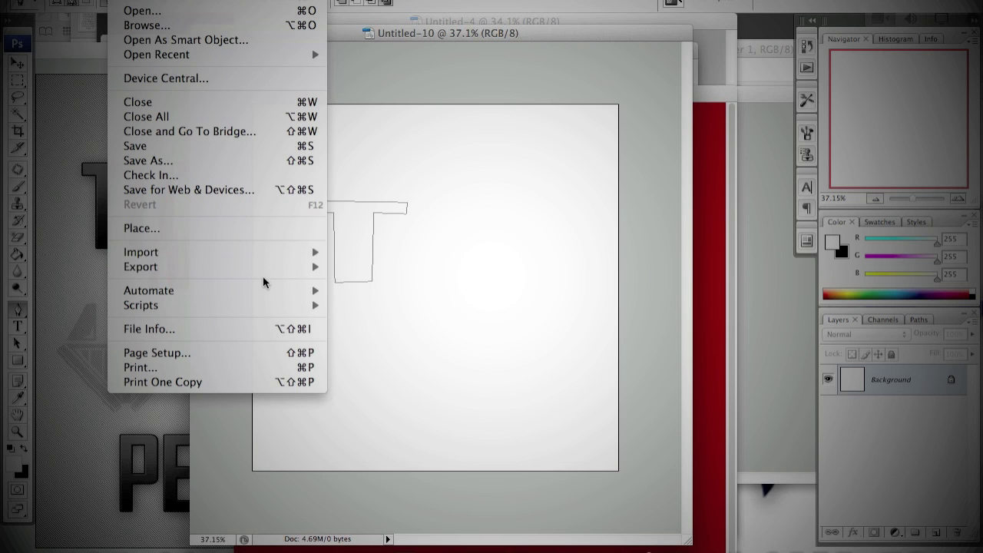
mouse_move(176, 270)
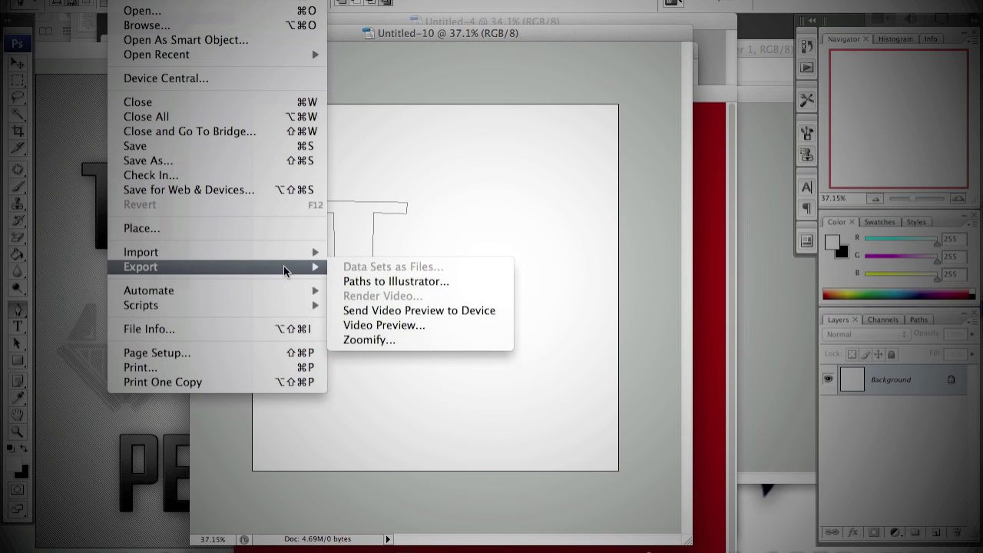
click(371, 285)
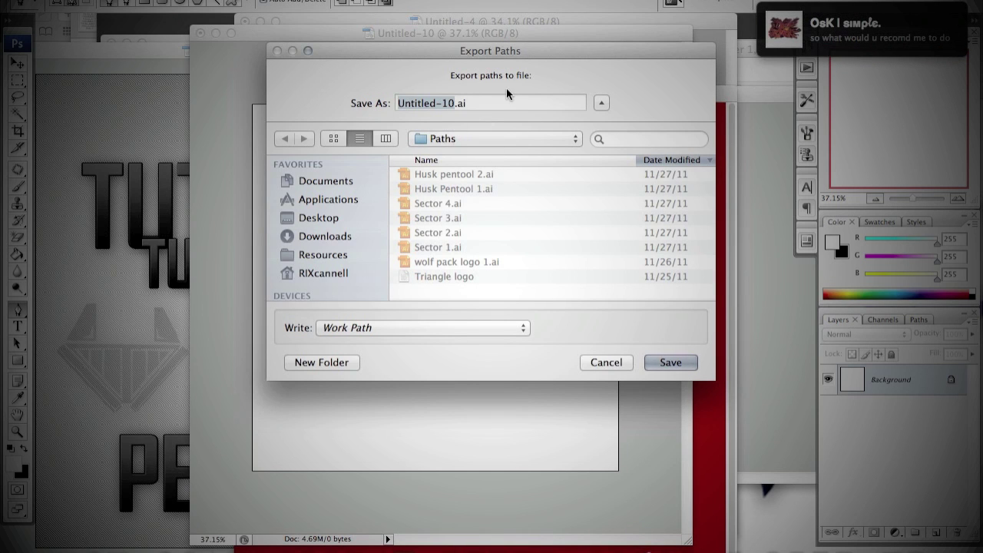
click(462, 139)
click(430, 140)
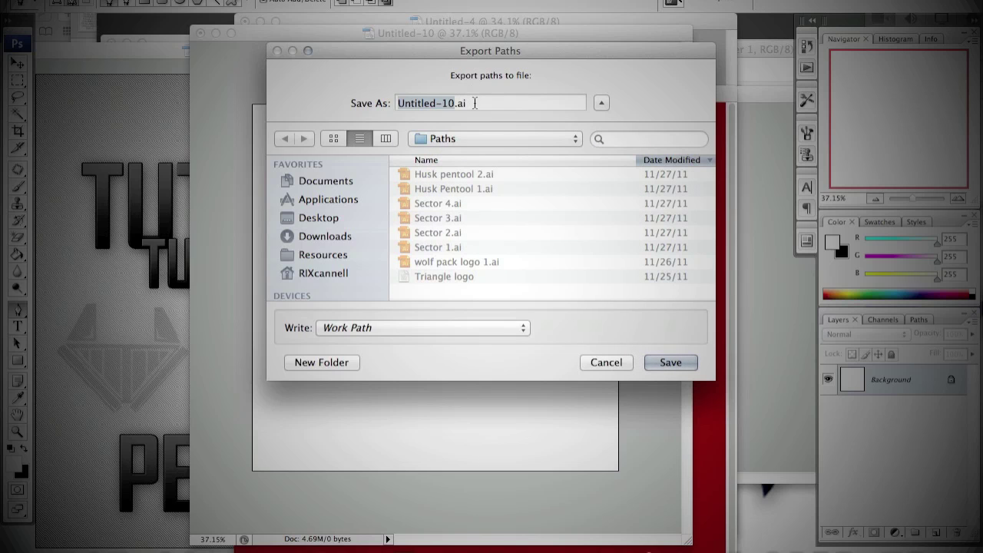
text(Tutorial)
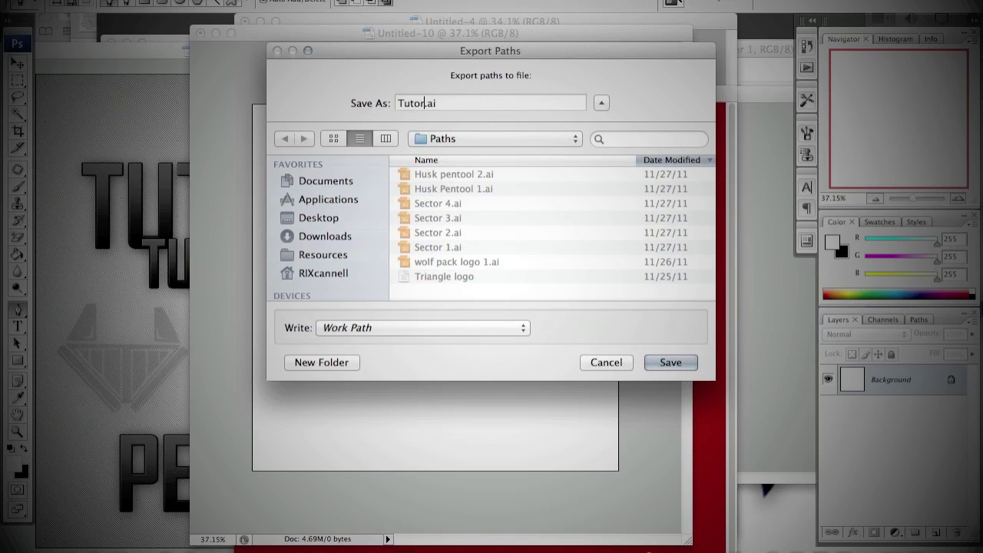
click(405, 329)
click(406, 329)
drag(454, 103, 434, 102)
click(455, 102)
click(679, 361)
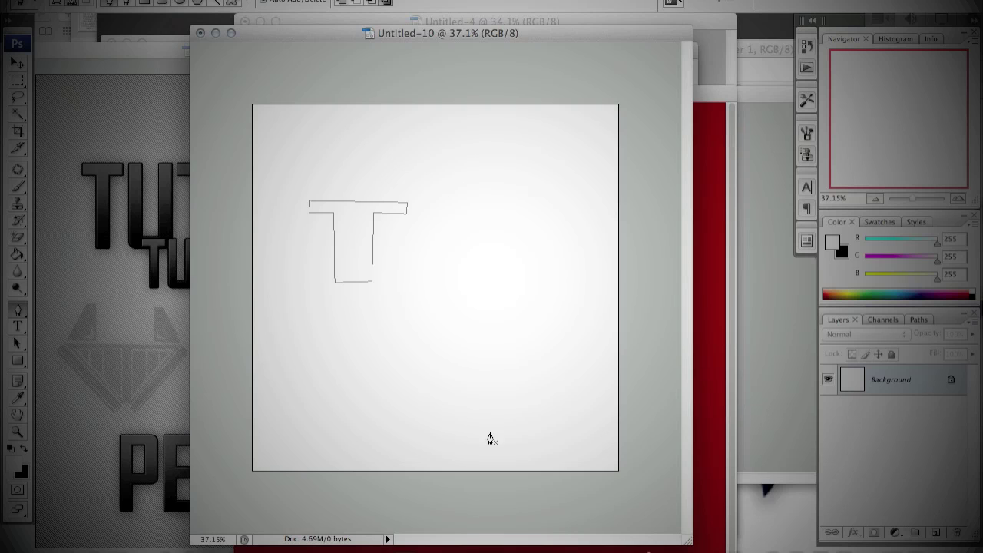
Switch to Cinema 4D
click(620, 541)
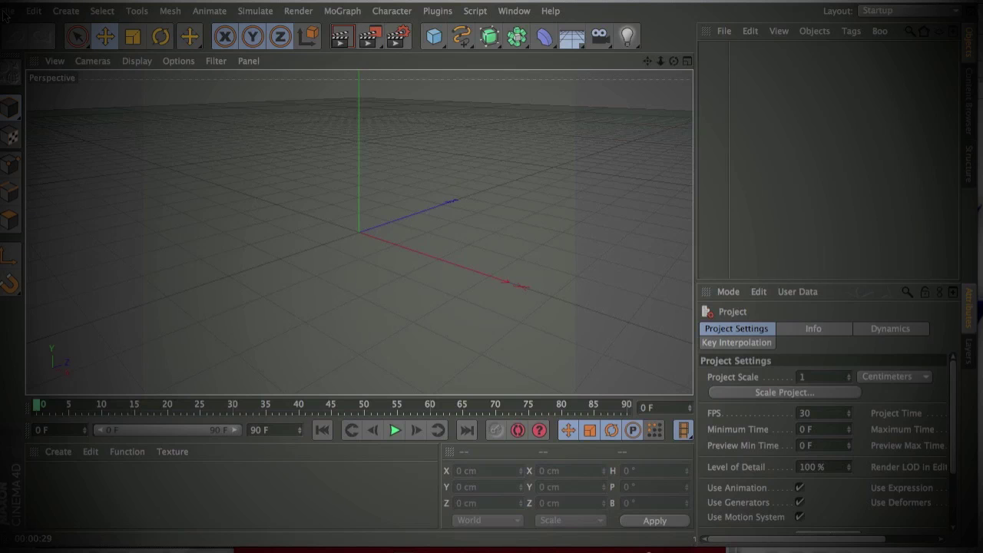
click(5, 13)
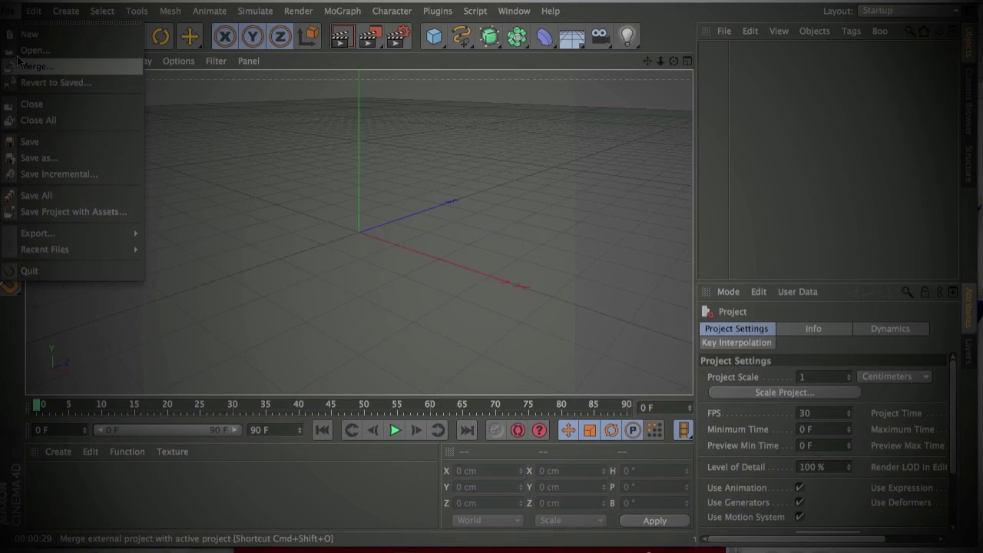
click(38, 67)
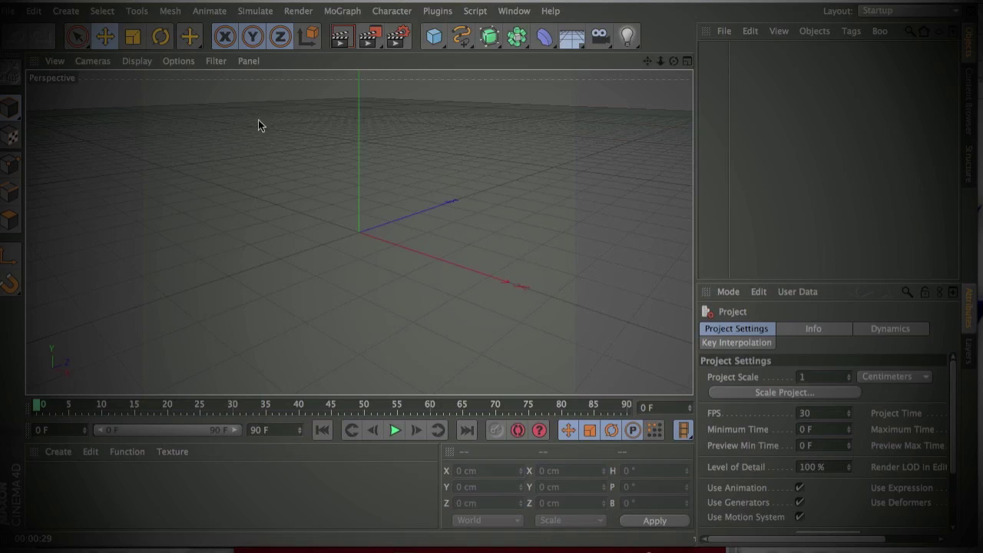
drag(466, 41, 375, 184)
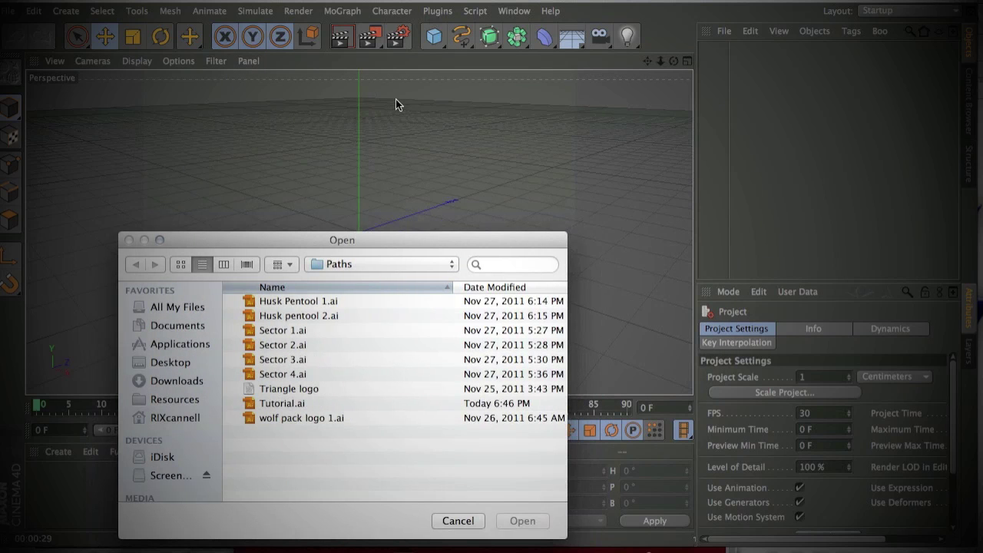
click(263, 302)
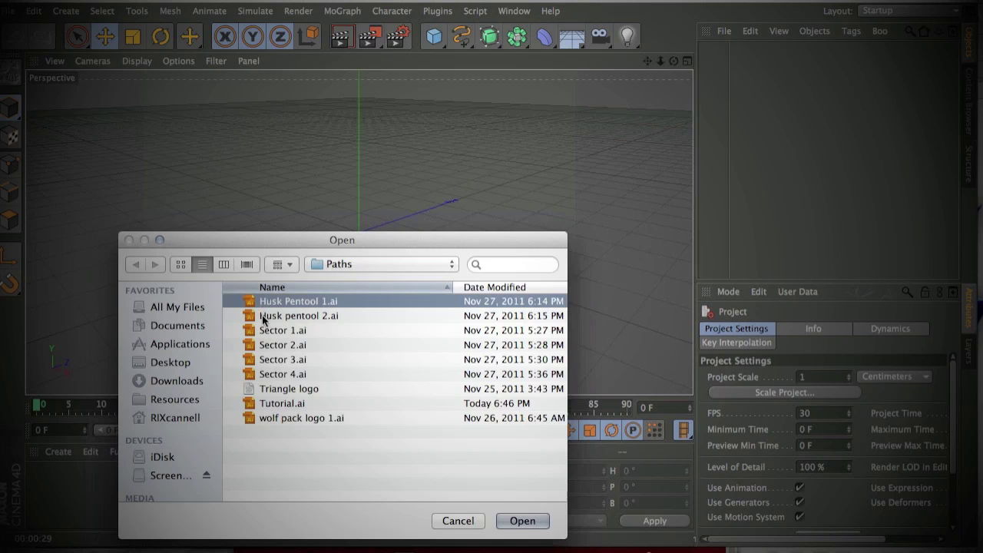
click(279, 437)
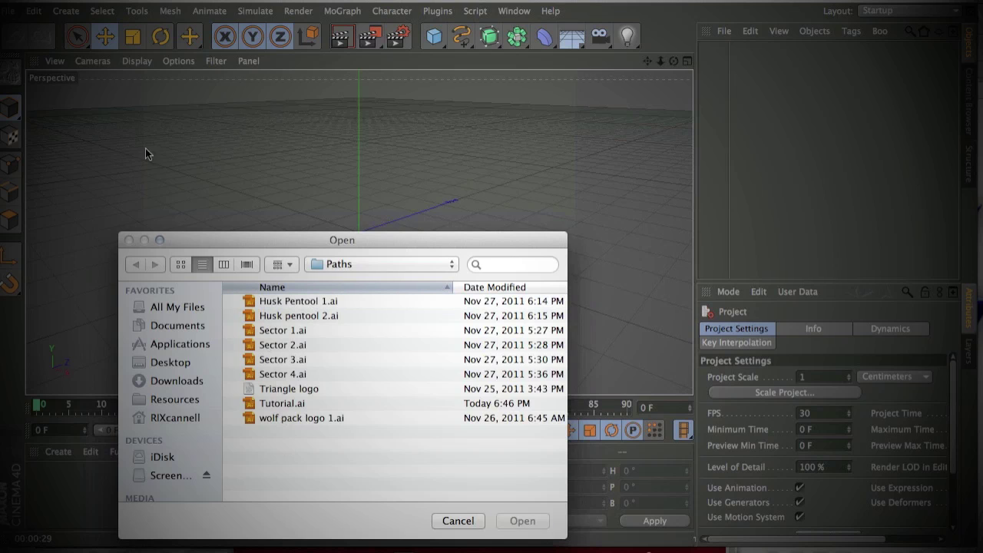
click(456, 520)
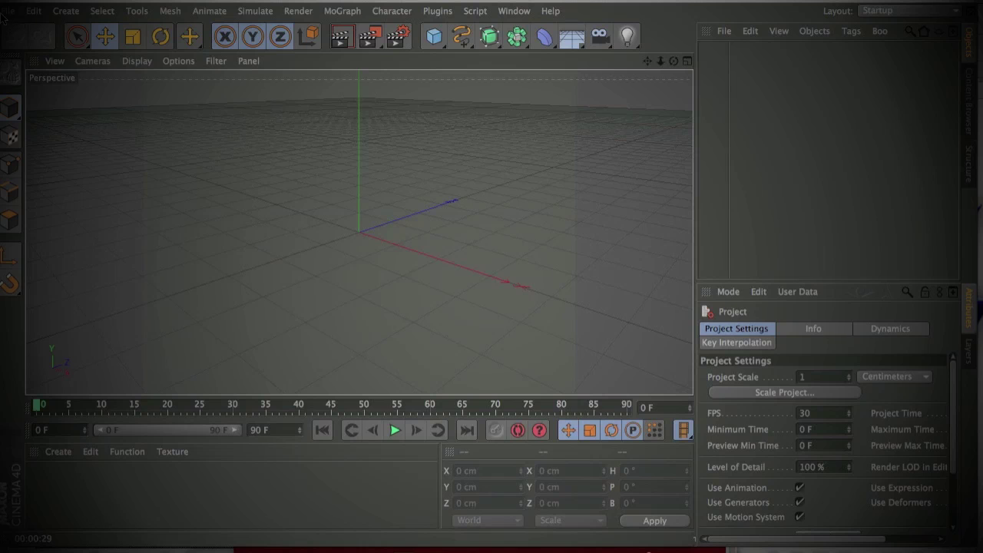
click(9, 12)
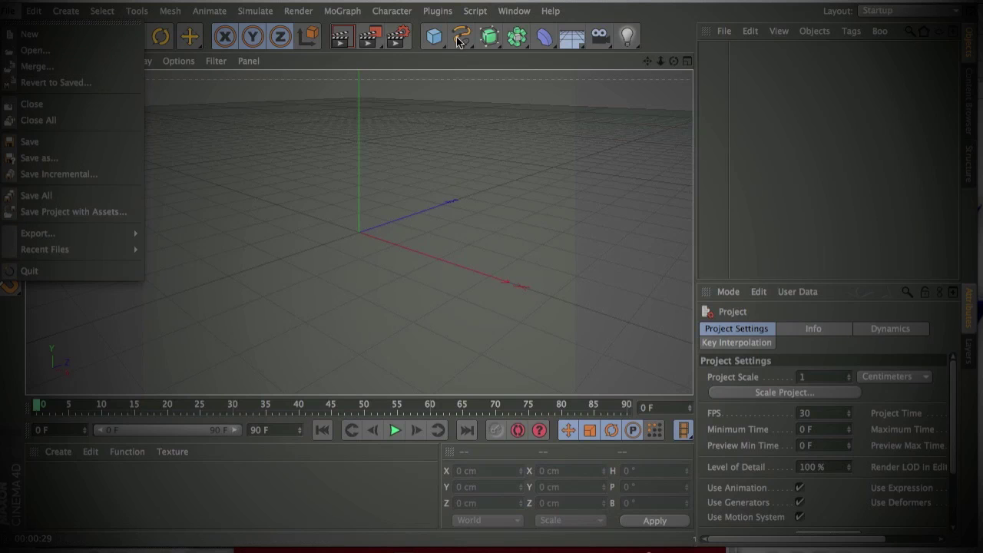
click(419, 2)
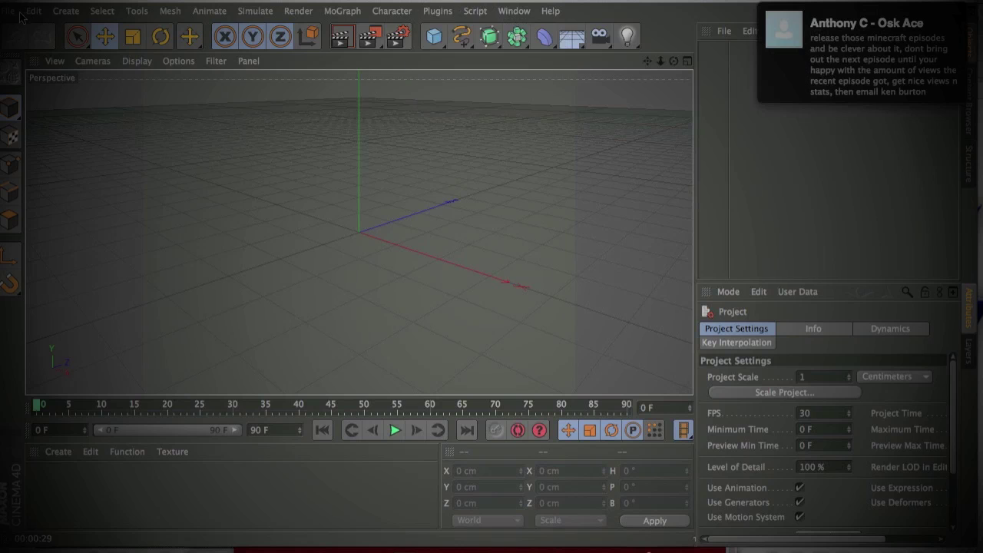
Import Tutorial.ai from the Paths folder at a scale of 1 centimeter with Connect Splines enabled
click(17, 12)
click(34, 68)
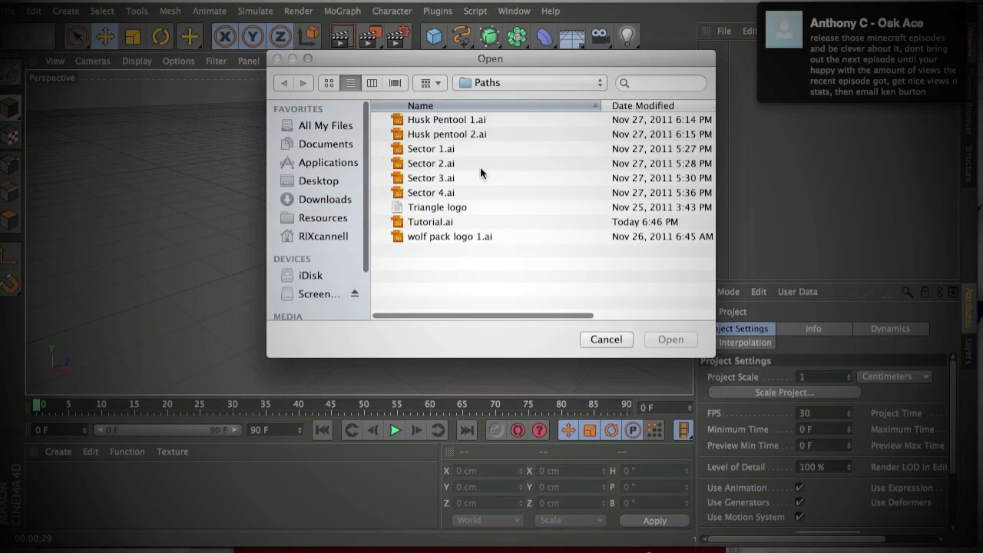
click(434, 222)
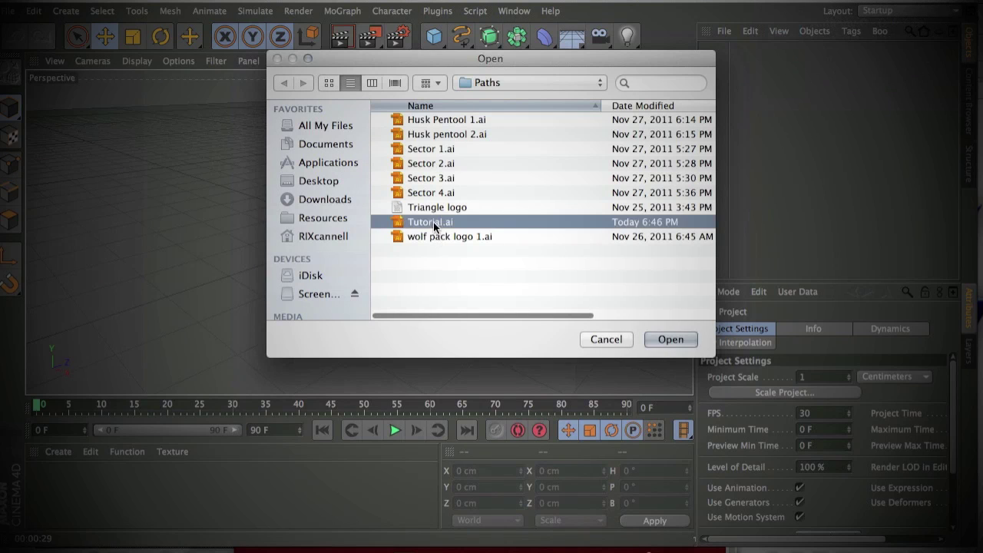
click(671, 339)
click(594, 214)
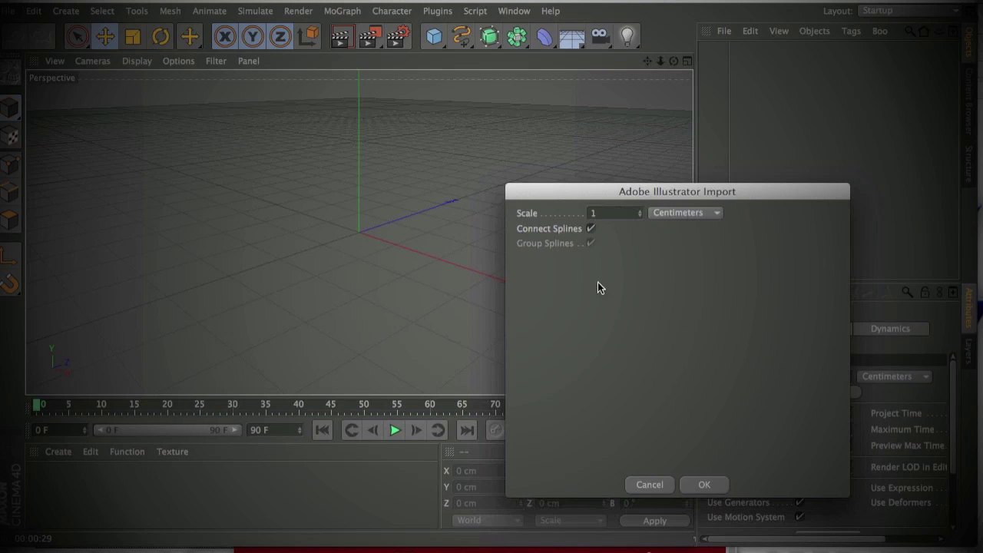
click(696, 483)
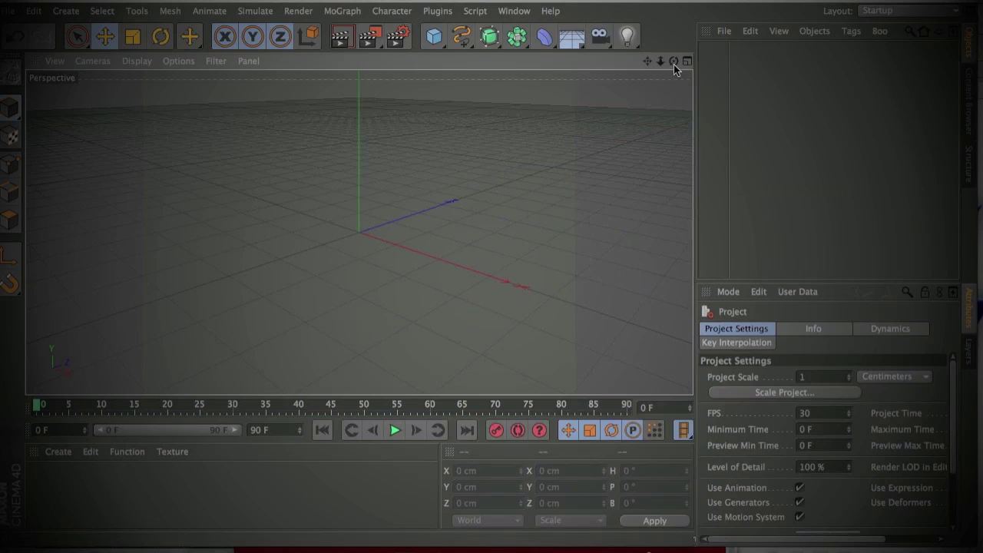
Bring the imported T-shaped spline fully into view in the perspective viewport
drag(649, 62, 607, 92)
scroll(359, 232, down, 6)
alt+drag(358, 232, 358, 230)
alt+middle_drag(358, 231, 359, 232)
alt+right_drag(359, 232, 358, 230)
alt+middle_drag(358, 231, 359, 232)
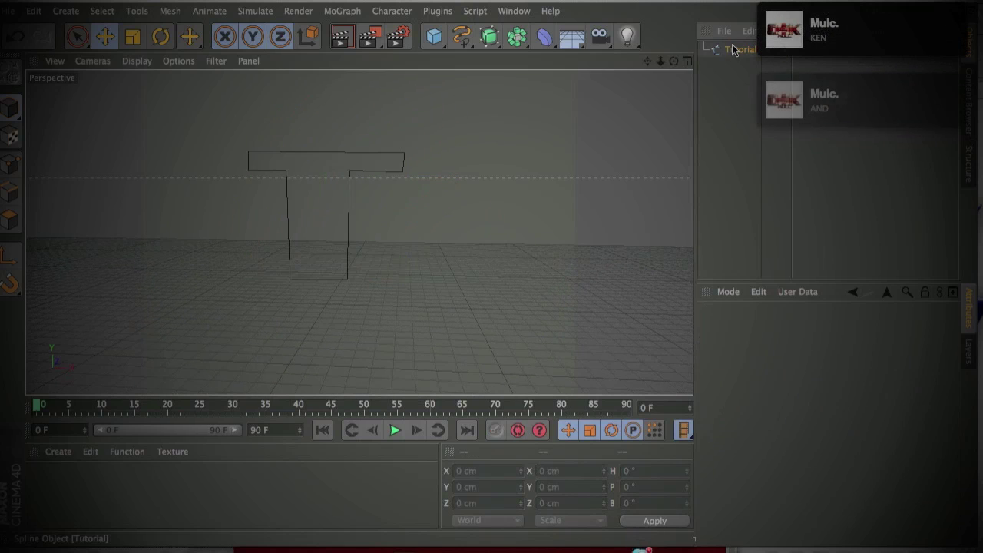
drag(707, 3, 678, 3)
click(695, 70)
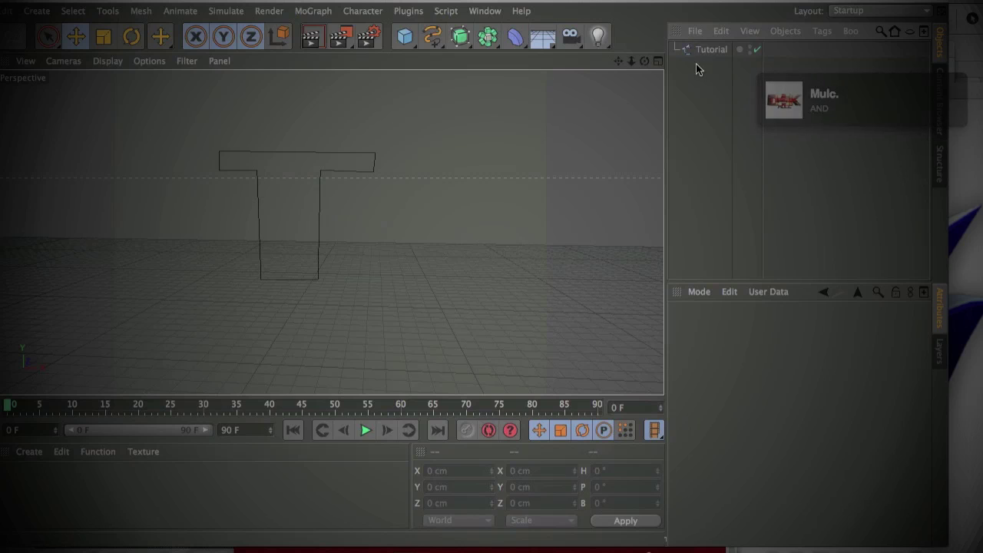
Add an Extrude NURBS object for the imported Tutorial spline
click(701, 49)
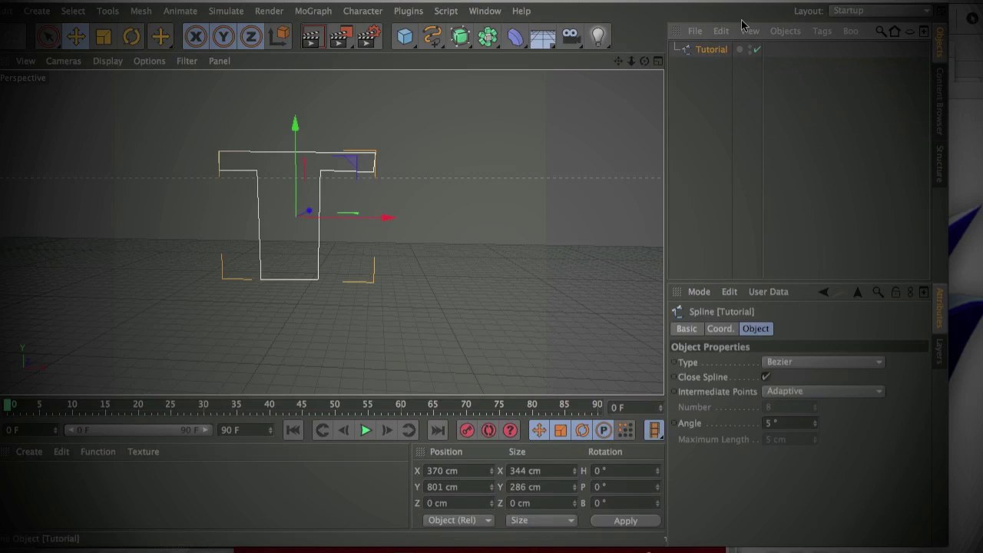
click(710, 70)
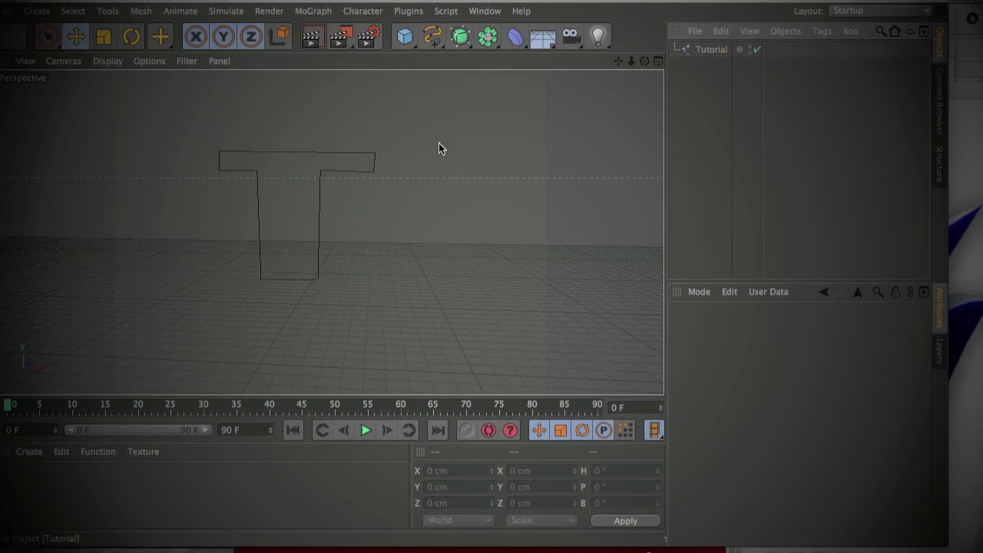
click(711, 50)
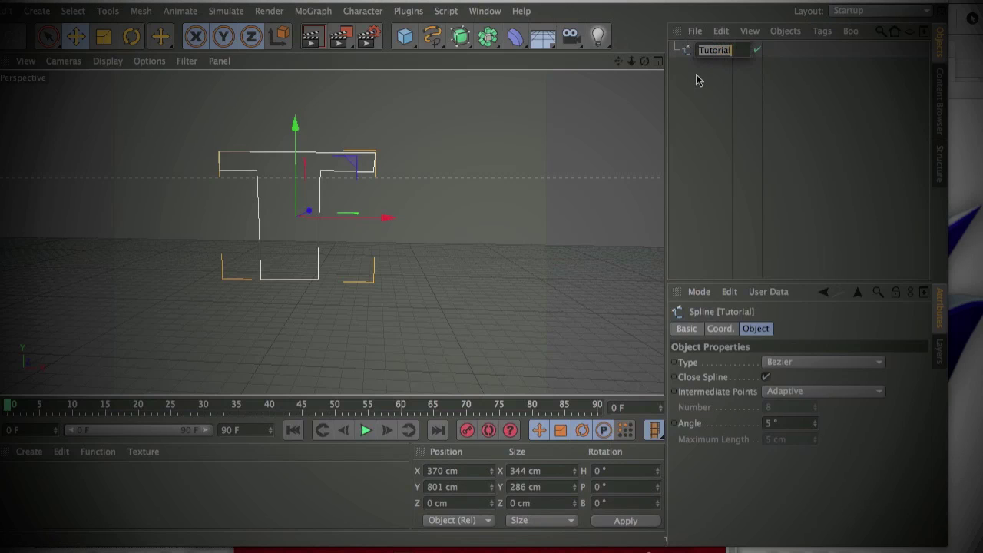
click(699, 77)
click(706, 53)
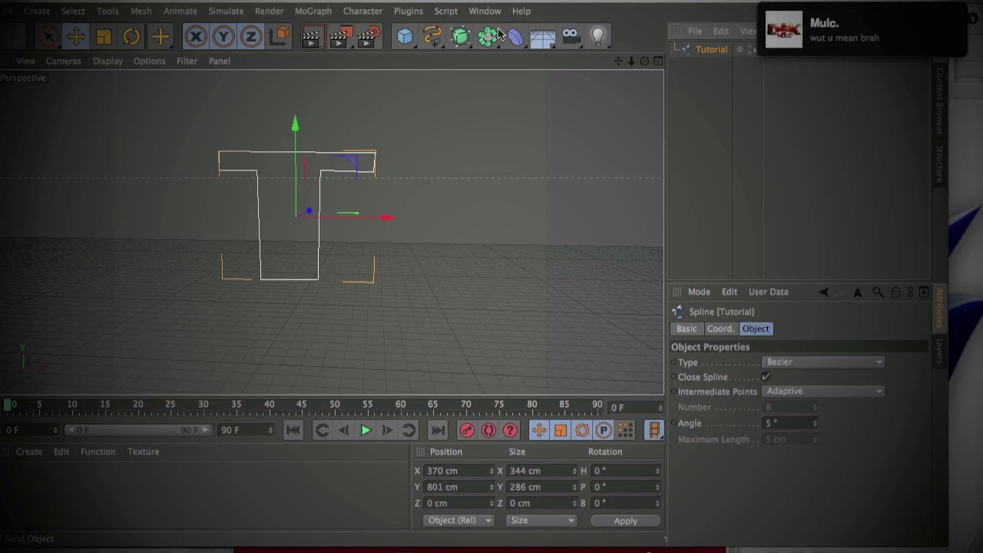
click(459, 38)
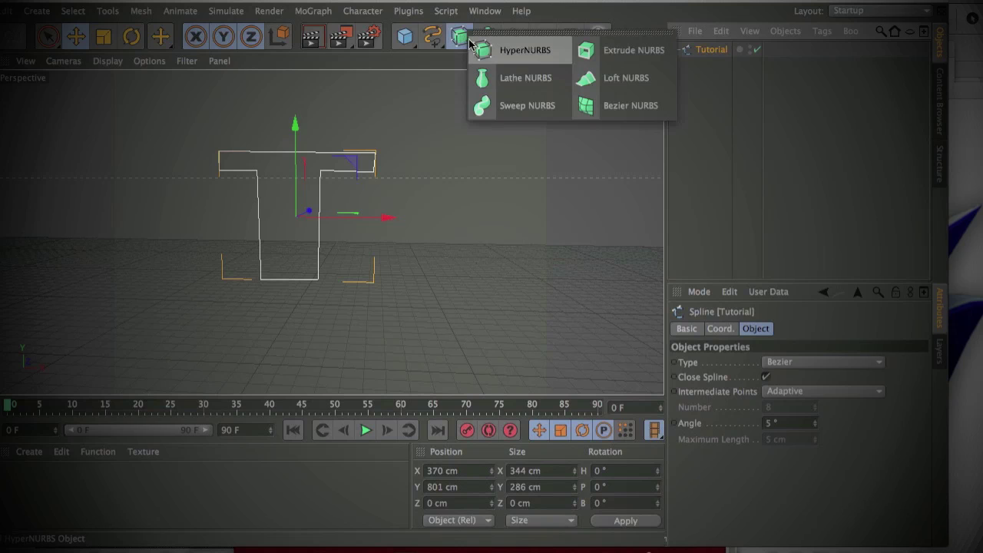
click(607, 64)
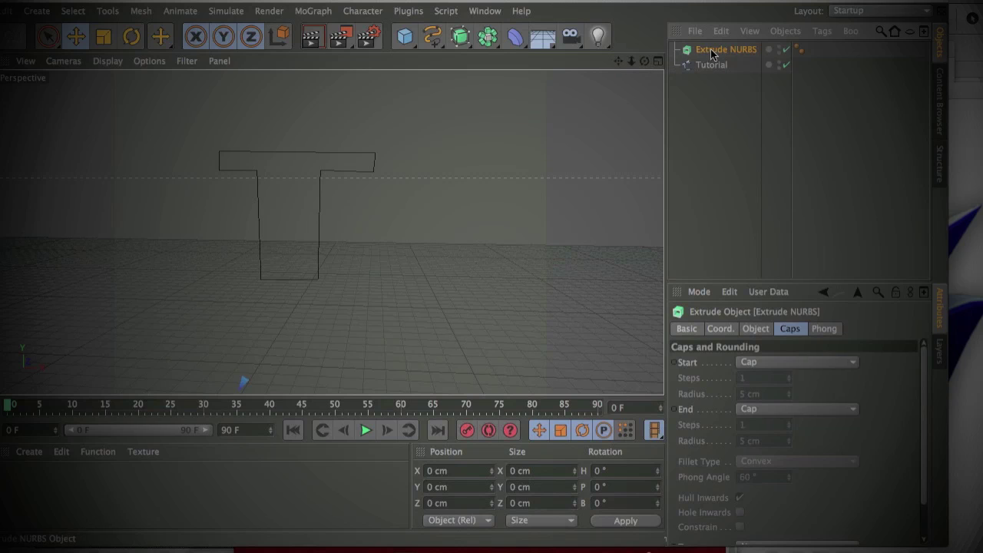
Nest the Tutorial spline under the Extrude NURBS object so the T is extruded
drag(707, 52, 707, 53)
click(703, 66)
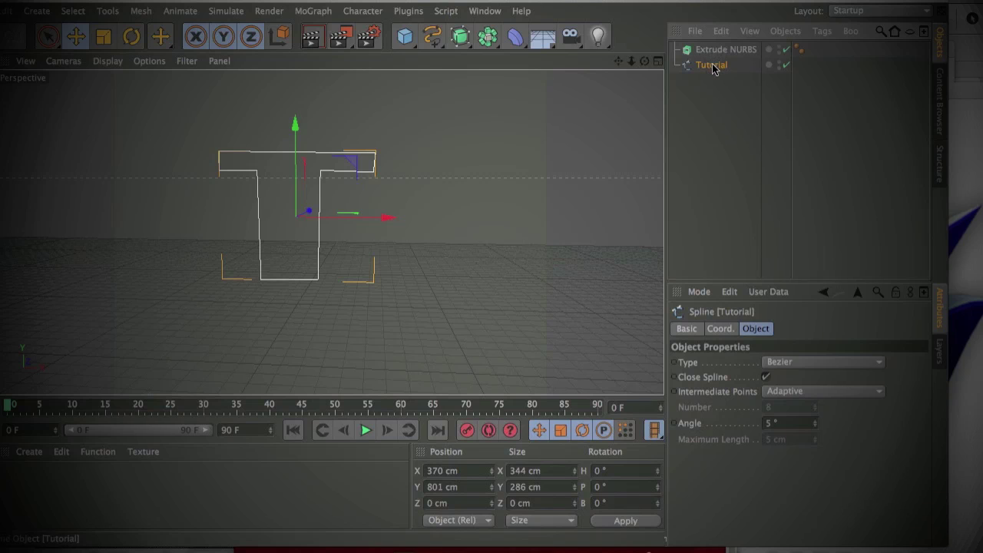
drag(713, 67, 714, 52)
click(676, 49)
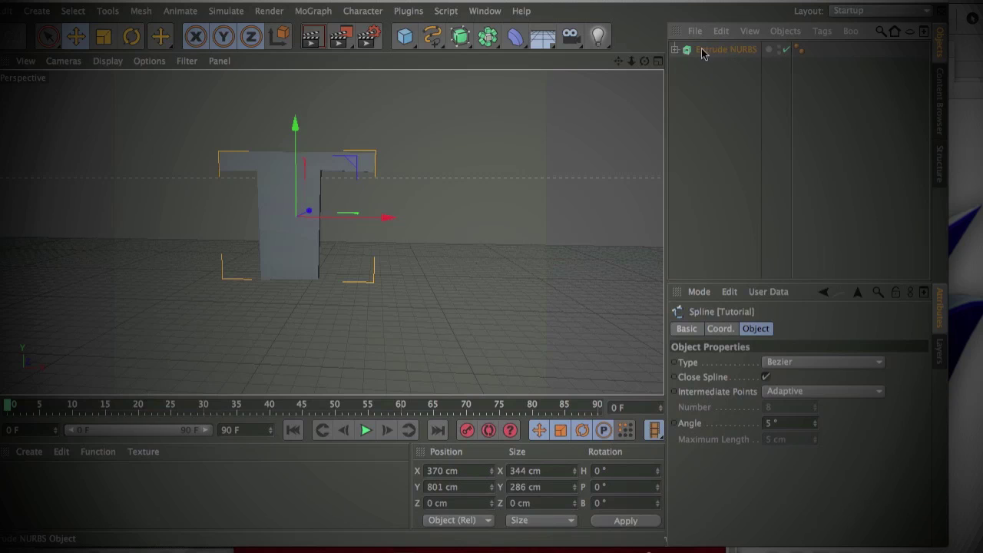
Set the Extrude NURBS start cap to Fillet Cap with a radius of 5 cm
click(719, 49)
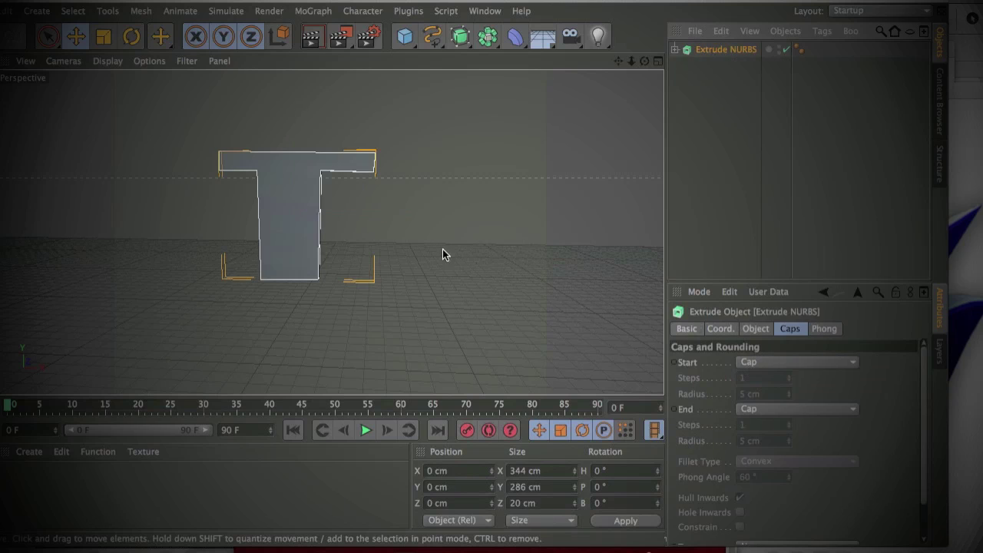
click(754, 329)
click(789, 329)
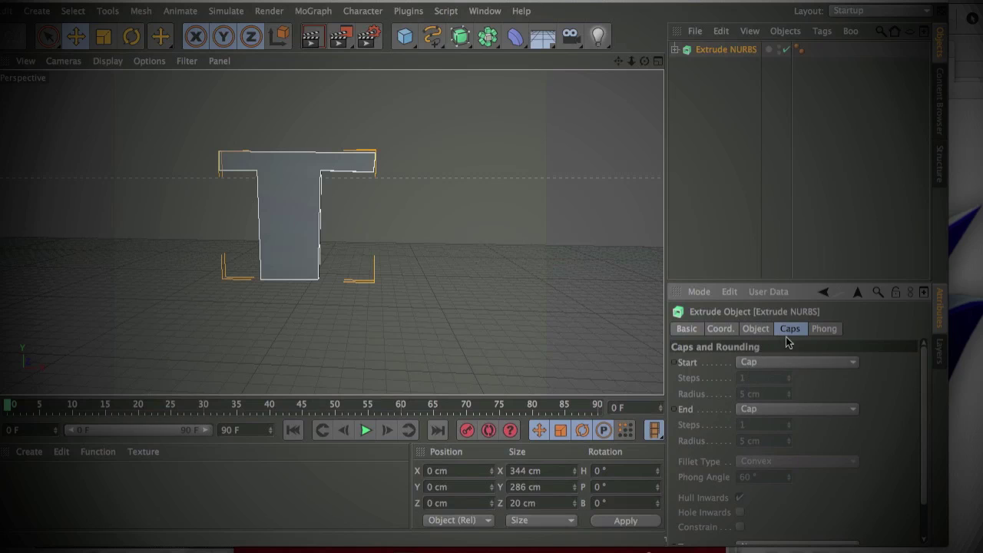
click(771, 363)
click(770, 426)
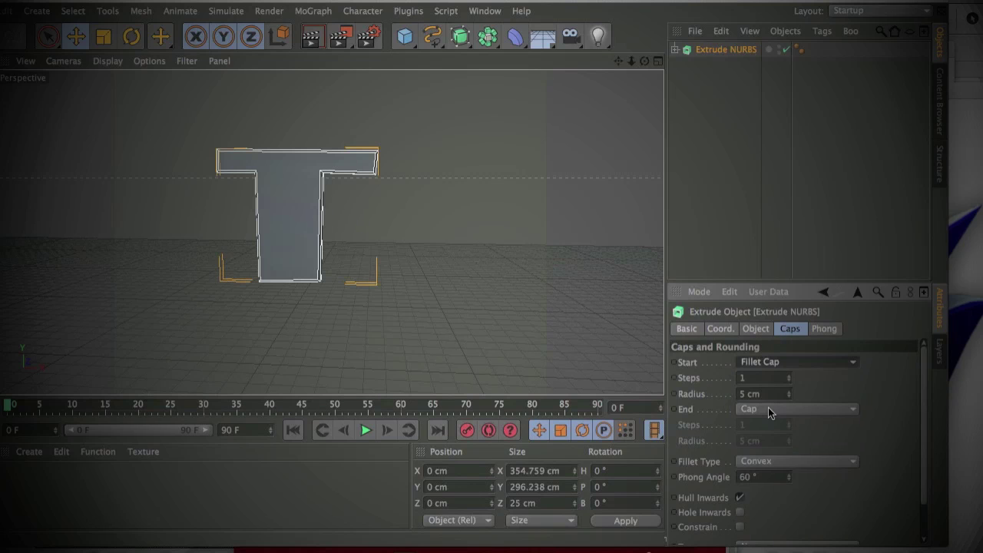
mouse_move(789, 394)
mouse_down()
mouse_move(789, 282)
mouse_move(789, 395)
mouse_up()
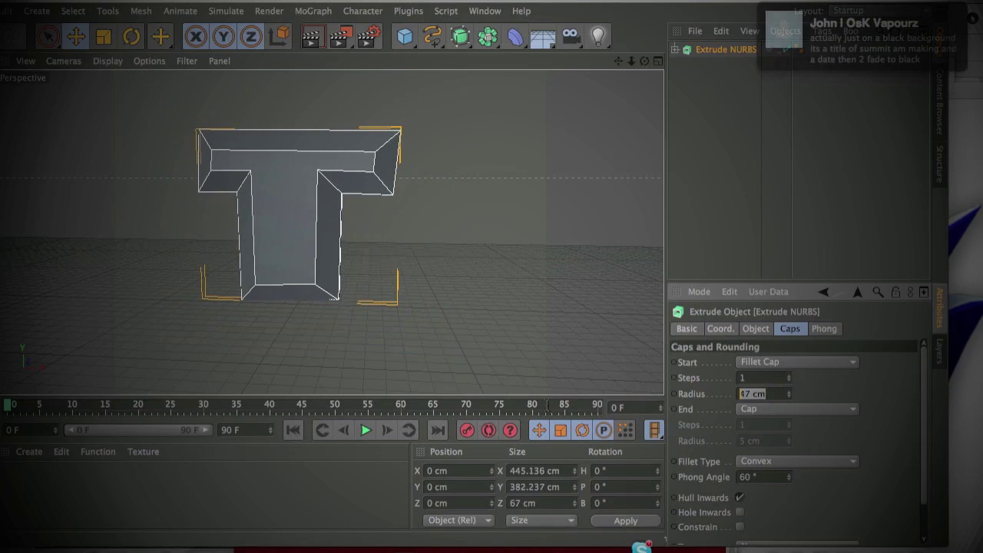
text(5)
Set the Extrude NURBS end cap to Fillet Cap with a radius of 5 cm
click(749, 409)
click(756, 469)
click(763, 465)
click(902, 448)
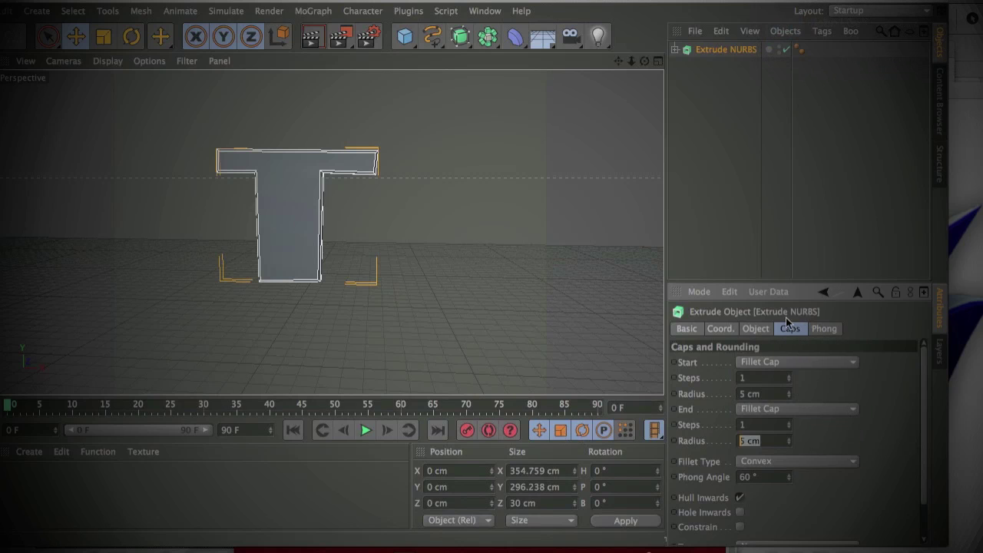
Set the Extrude NURBS movement along Z to 245 cm to deepen the T
click(757, 327)
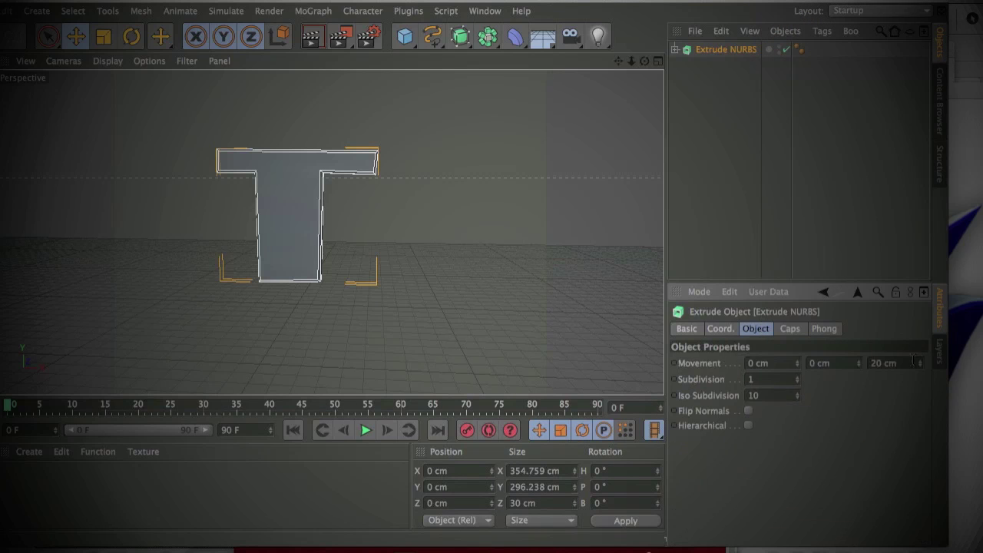
mouse_move(920, 366)
mouse_down()
mouse_move(919, 453)
mouse_move(919, 365)
mouse_up()
click(897, 192)
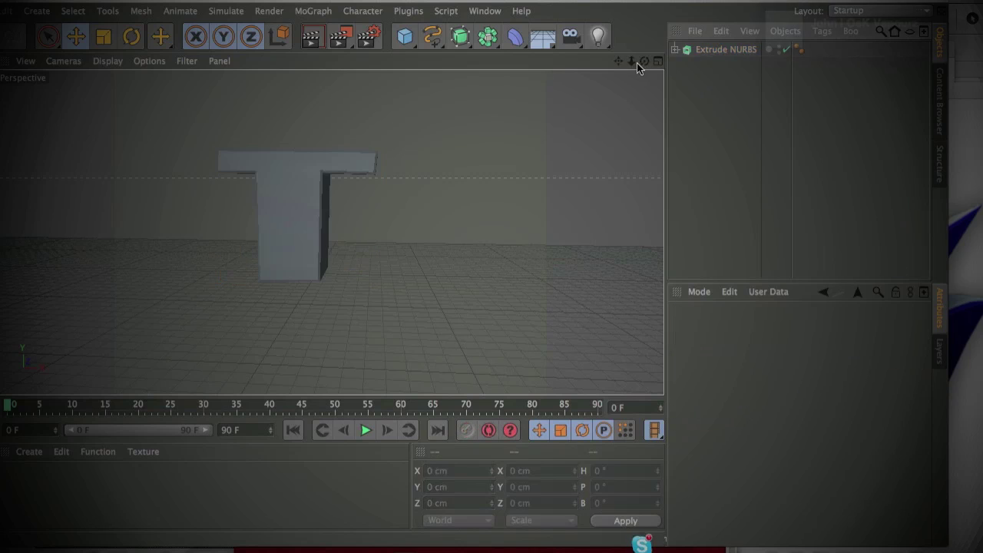
click(698, 50)
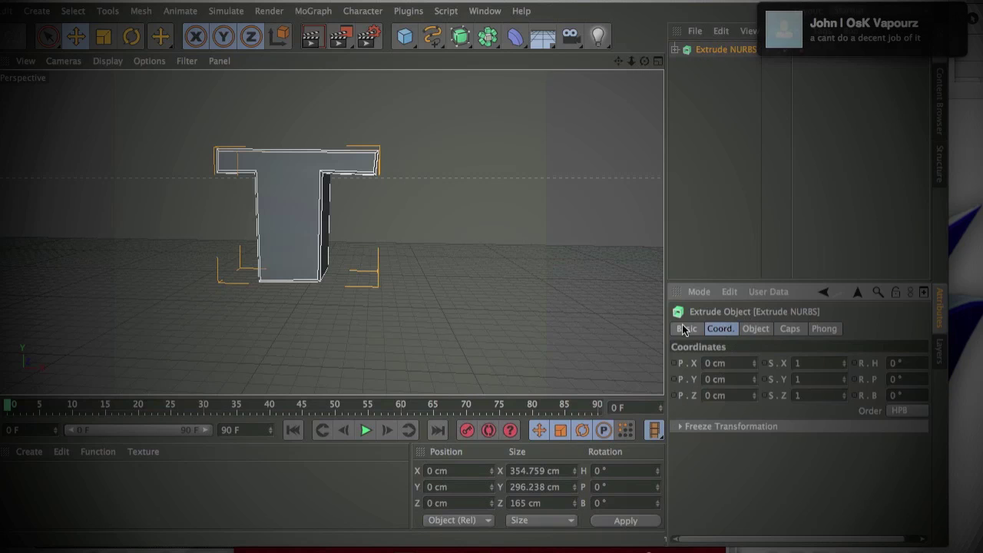
click(686, 329)
click(761, 328)
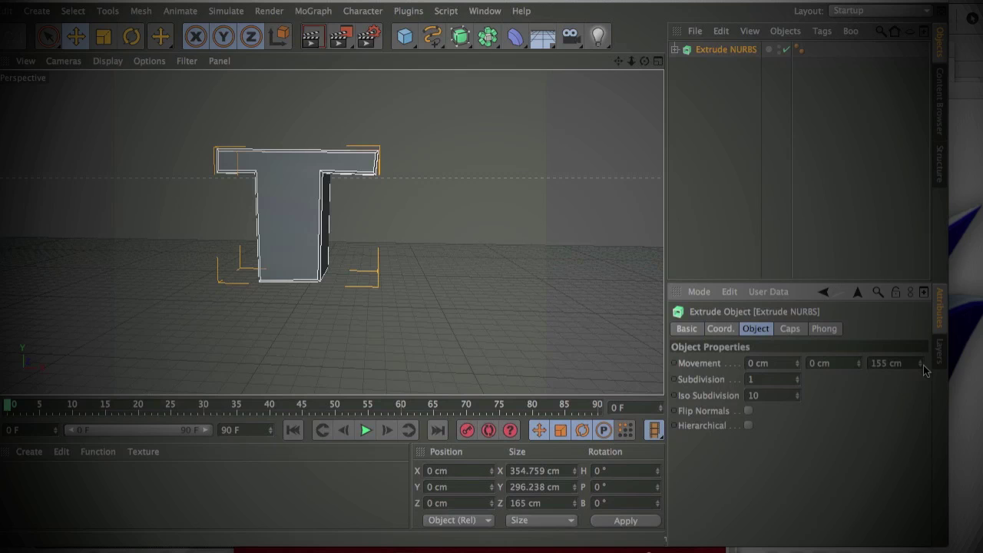
drag(920, 363, 921, 323)
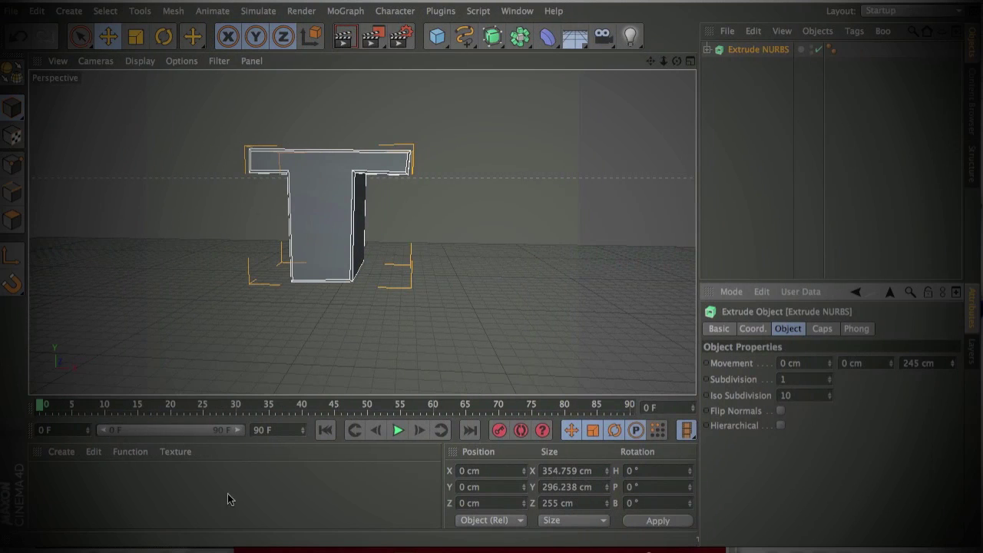
click(707, 159)
Try moving only the nested Tutorial spline in the viewport, and undo the move
click(726, 51)
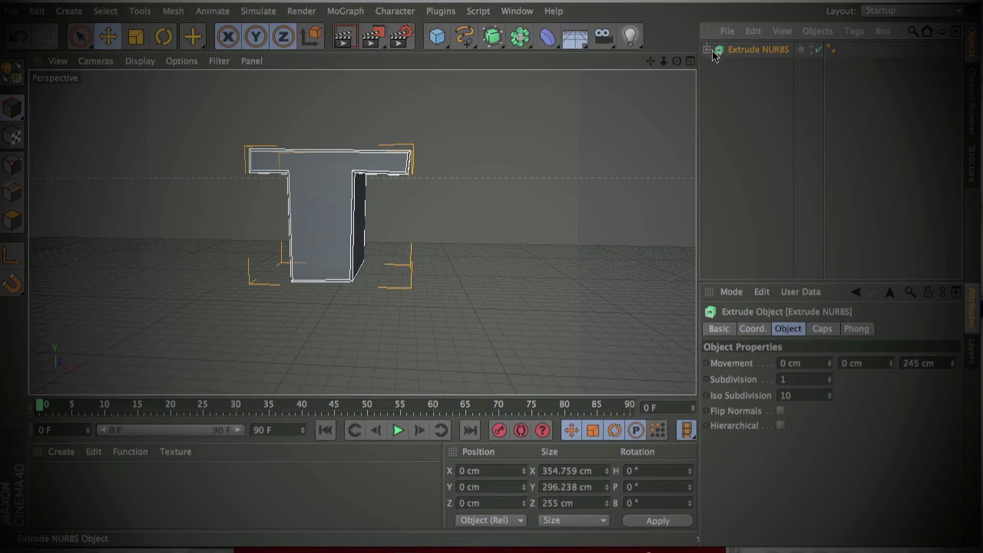
click(708, 49)
click(745, 66)
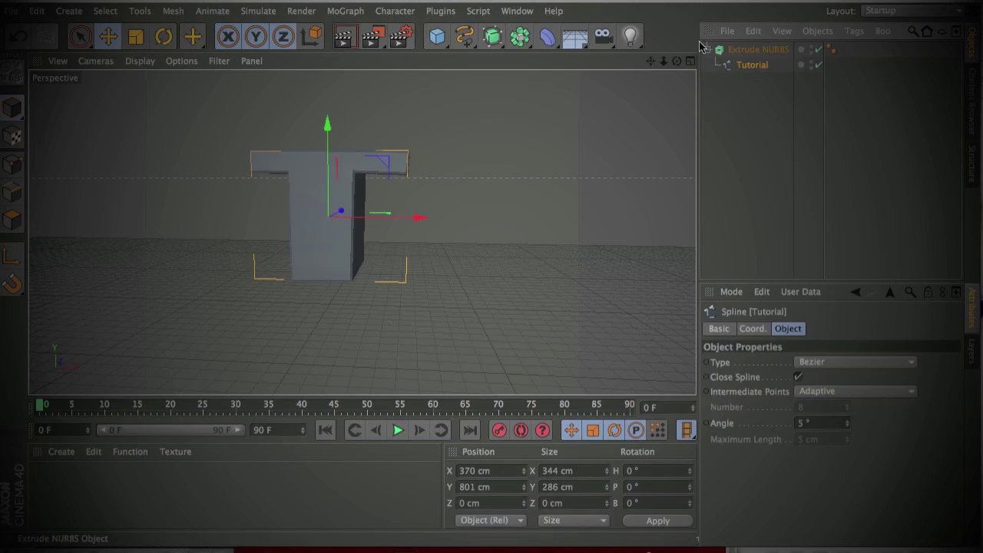
click(742, 111)
click(744, 66)
drag(411, 224, 625, 131)
key(ctrl+z)
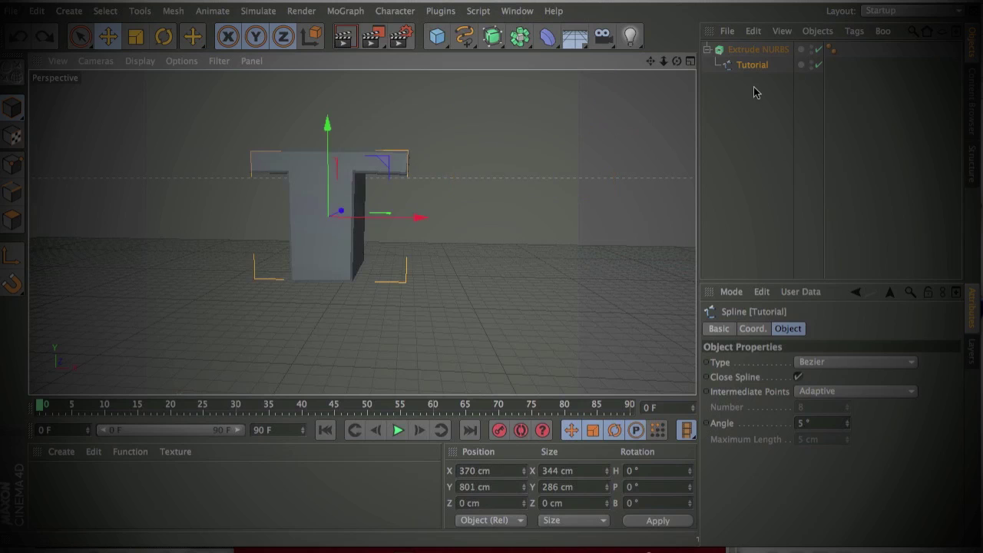
Move the whole Extrude NURBS object to about X -265 cm, Y -276 cm, Z -63 cm
click(722, 78)
click(708, 49)
click(738, 49)
drag(349, 194, 225, 320)
click(708, 50)
click(750, 66)
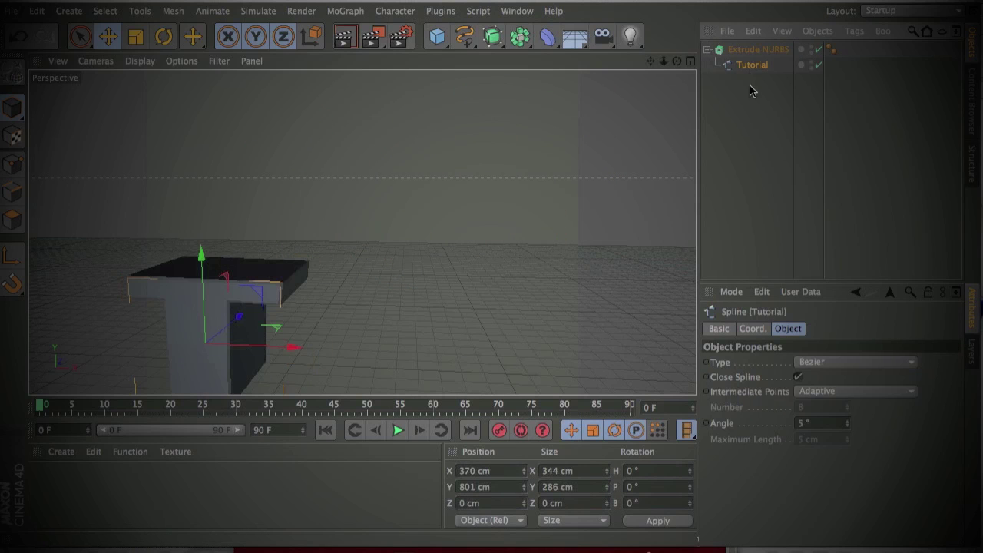
click(719, 50)
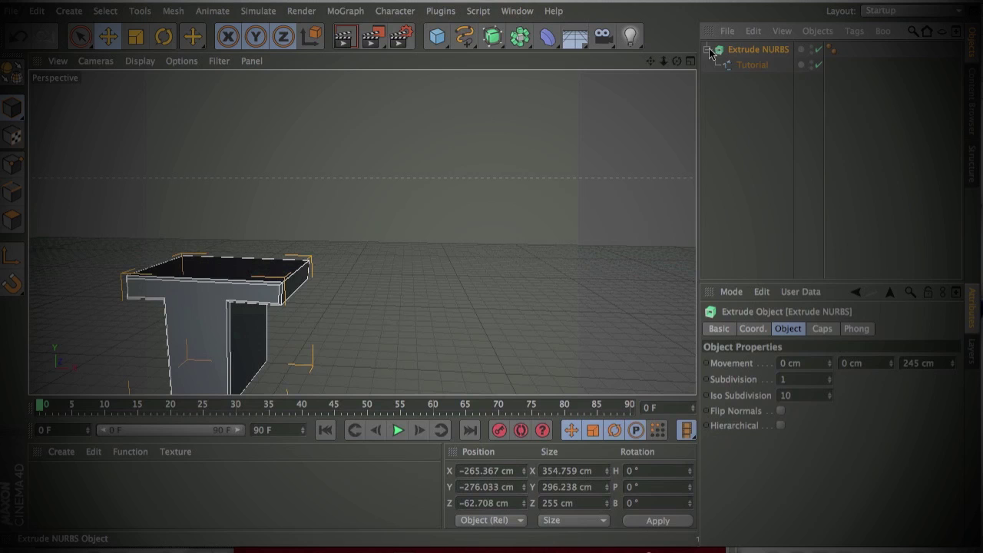
Rename the Extrude NURBS object as T
click(761, 98)
click(751, 51)
double_click(752, 51)
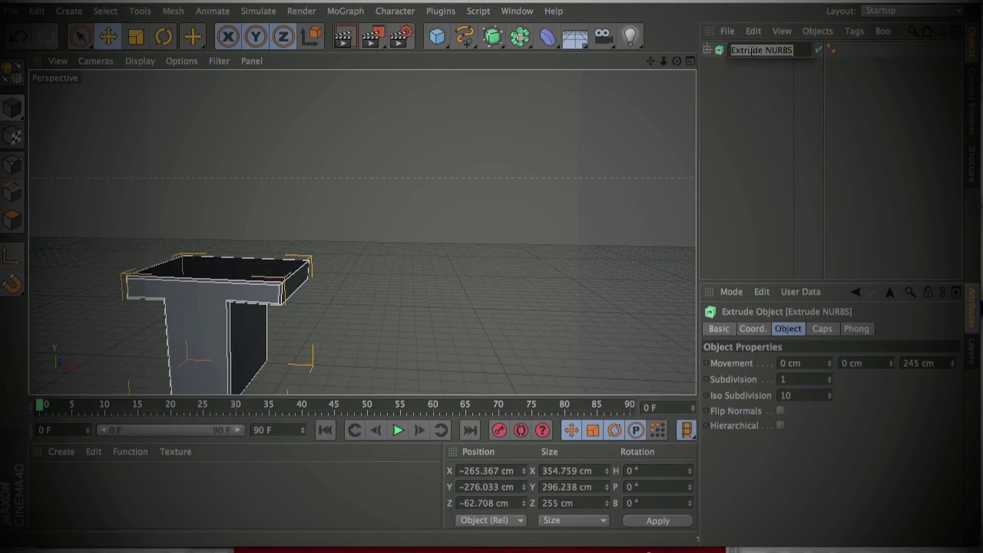
key(Return)
click(753, 84)
Move the T extrusion to about X 157 cm, Y 21 cm, Z 19 cm
drag(312, 274, 482, 200)
drag(396, 273, 376, 253)
click(371, 257)
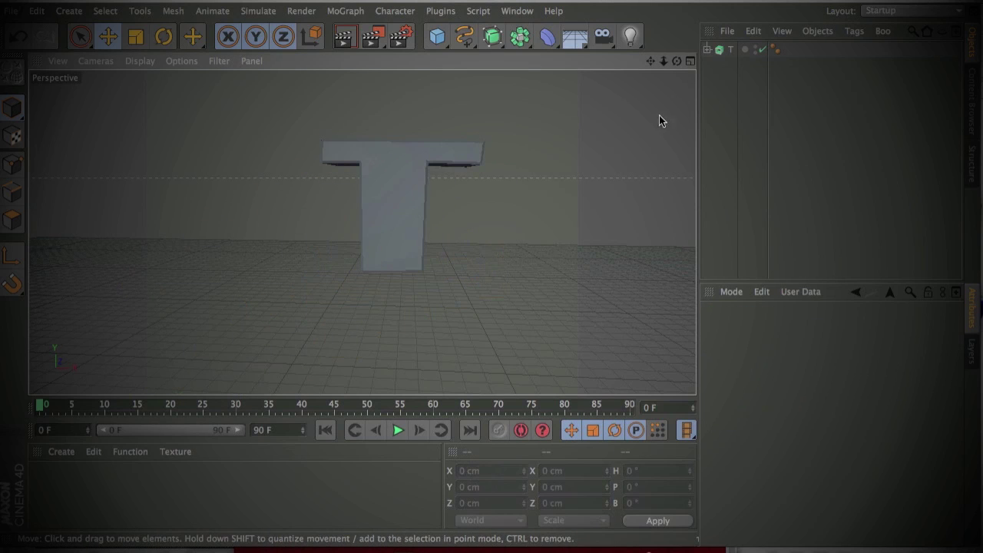
Toggle the T object's extrusion off and on, leaving it enabled
click(731, 50)
click(765, 51)
click(764, 51)
click(764, 51)
click(763, 51)
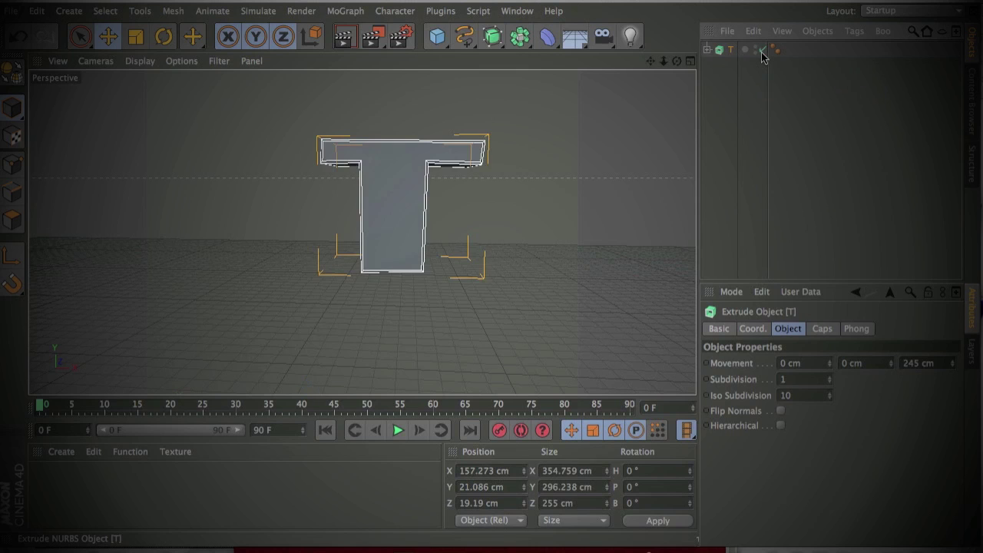
Reposition the T extrusion slightly further along the ground plane in the perspective viewport
drag(297, 208, 392, 178)
drag(377, 215, 387, 256)
drag(412, 180, 355, 335)
Add an omni light and move it in front of the T, to about X 827 cm, Y 1028 cm, Z -430 cm
click(630, 36)
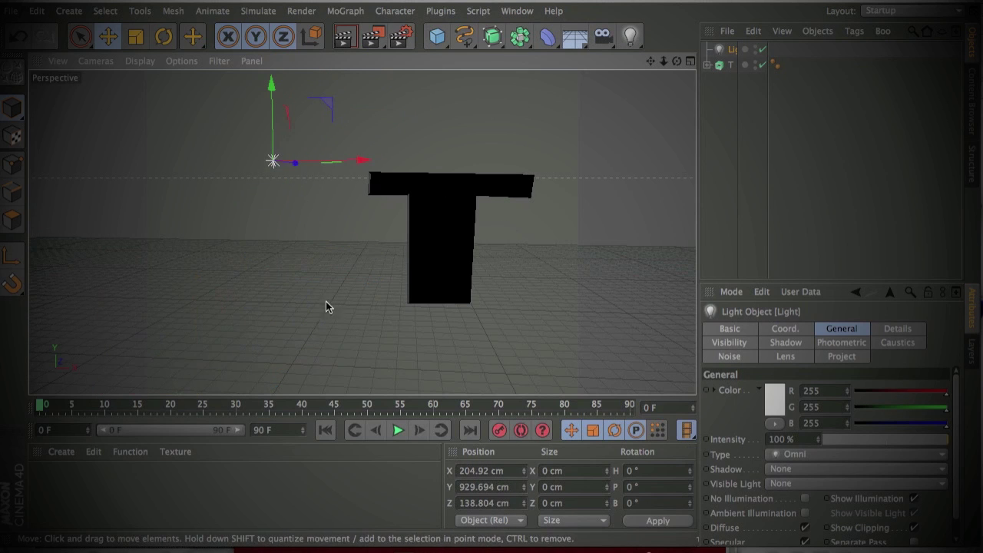
drag(292, 170, 679, 106)
drag(651, 61, 490, 33)
drag(299, 265, 248, 161)
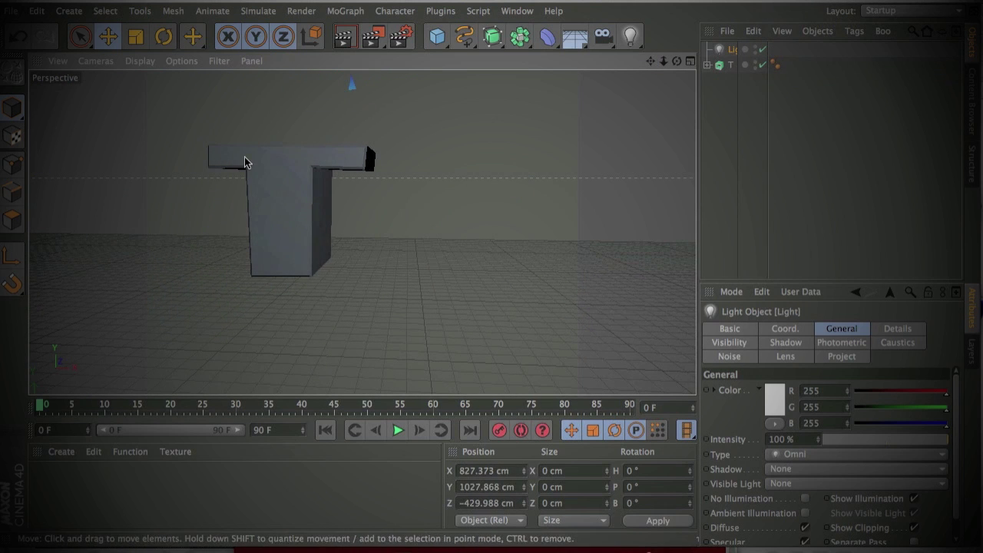
drag(439, 40, 371, 59)
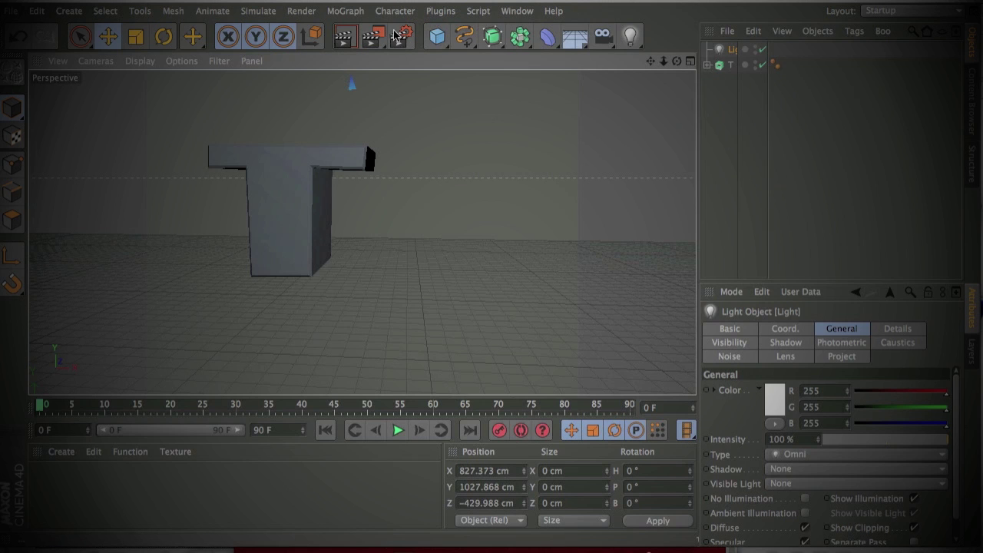
Reframe the T closer and, in the render settings, enable the alpha channel and set the save format to PNG
drag(652, 61, 678, 71)
click(403, 40)
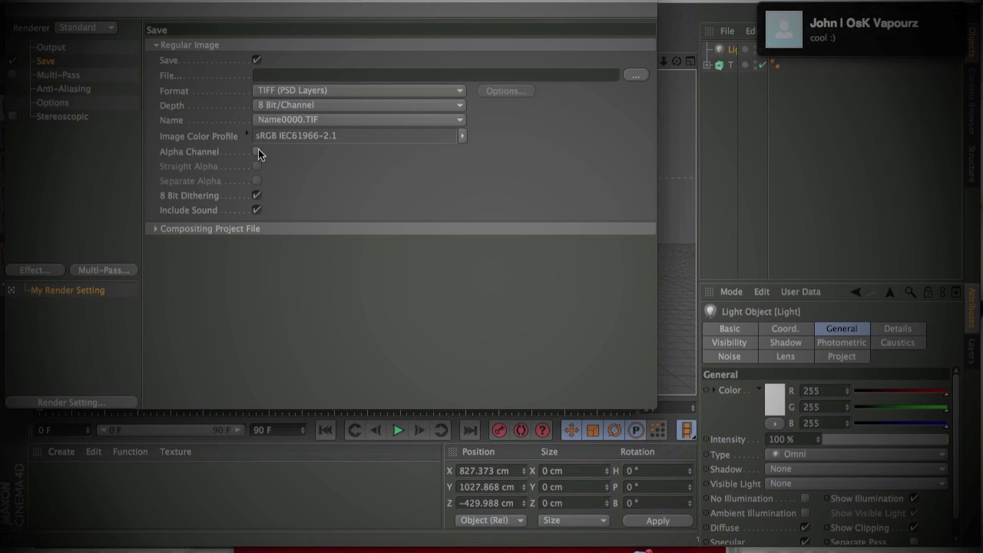
click(266, 91)
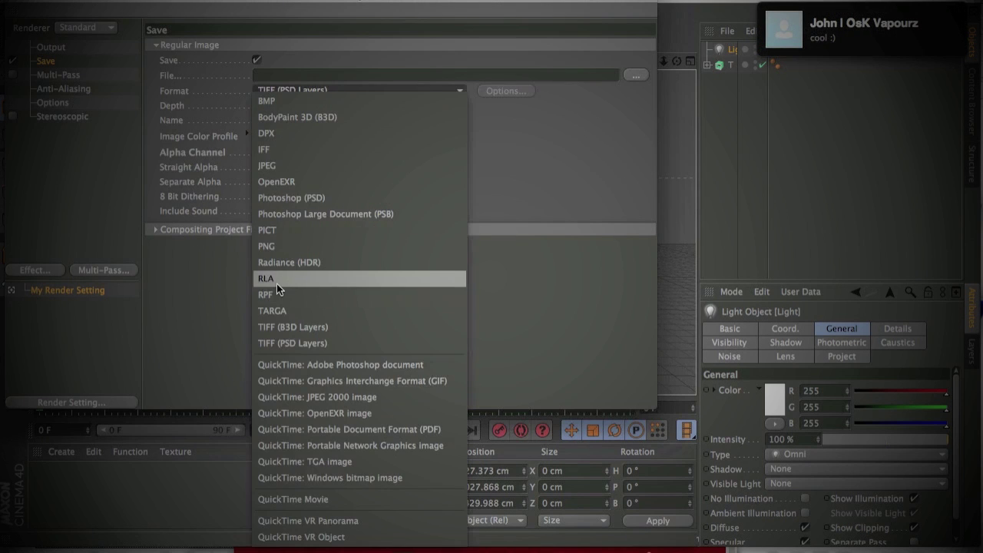
click(272, 246)
Set the render output width to 1280 and height to 720 pixels, and close the render settings
click(86, 48)
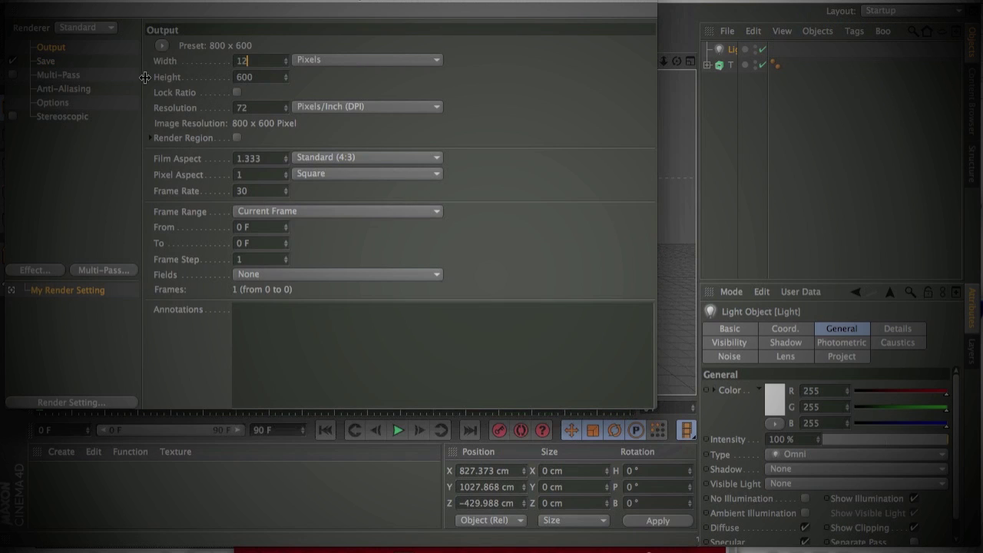
text(1280)
key(Tab)
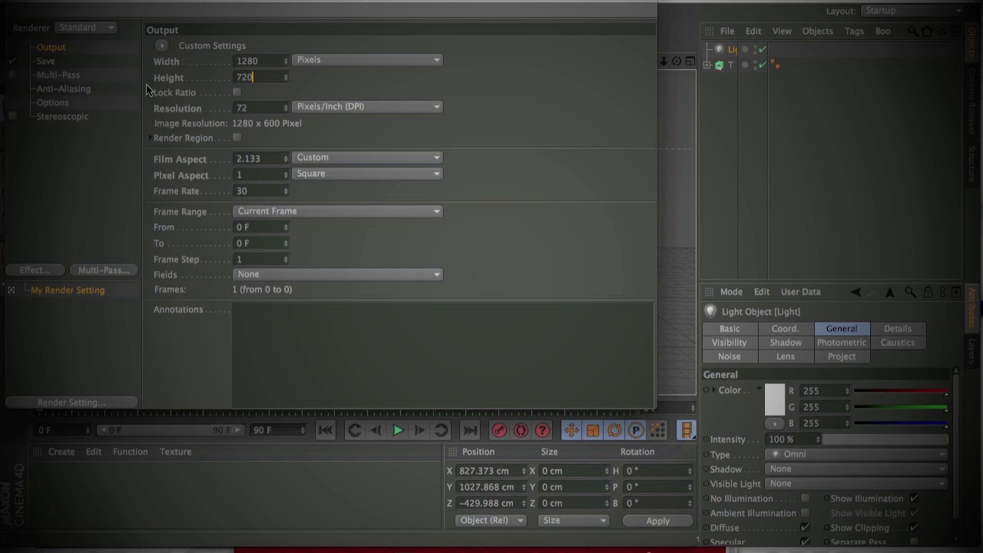
key(super+w)
Create a red material, apply it to the T extrusion, and test-render the perspective view
click(224, 506)
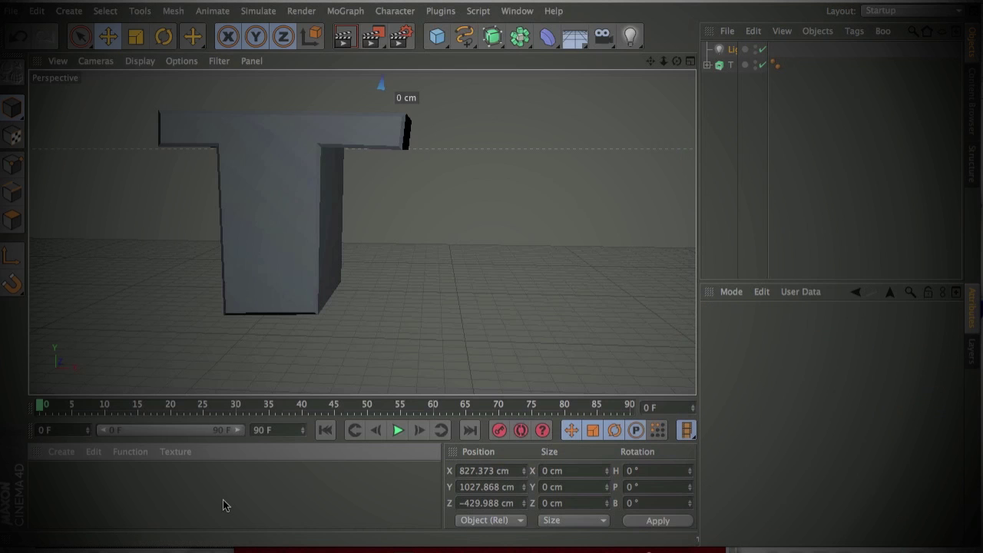
double_click(64, 478)
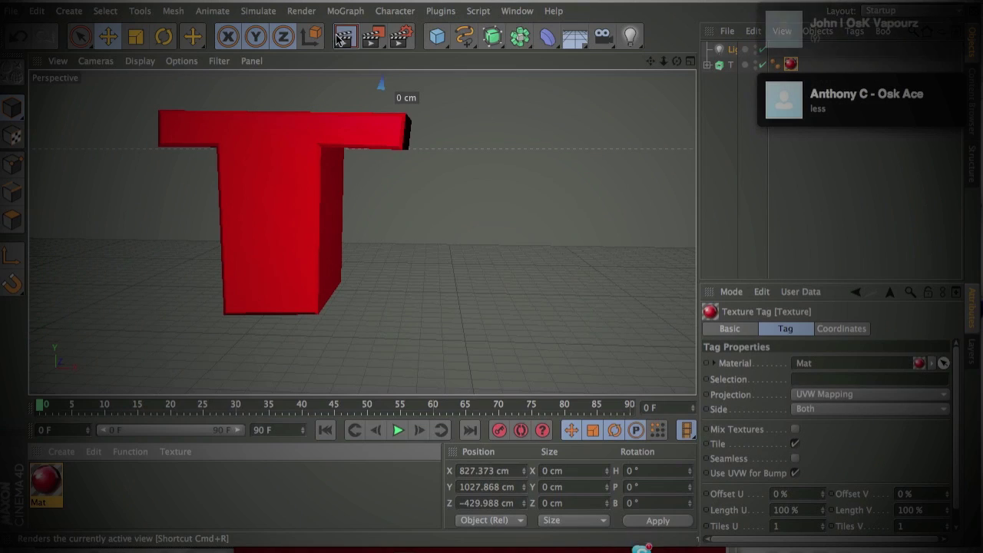
click(342, 37)
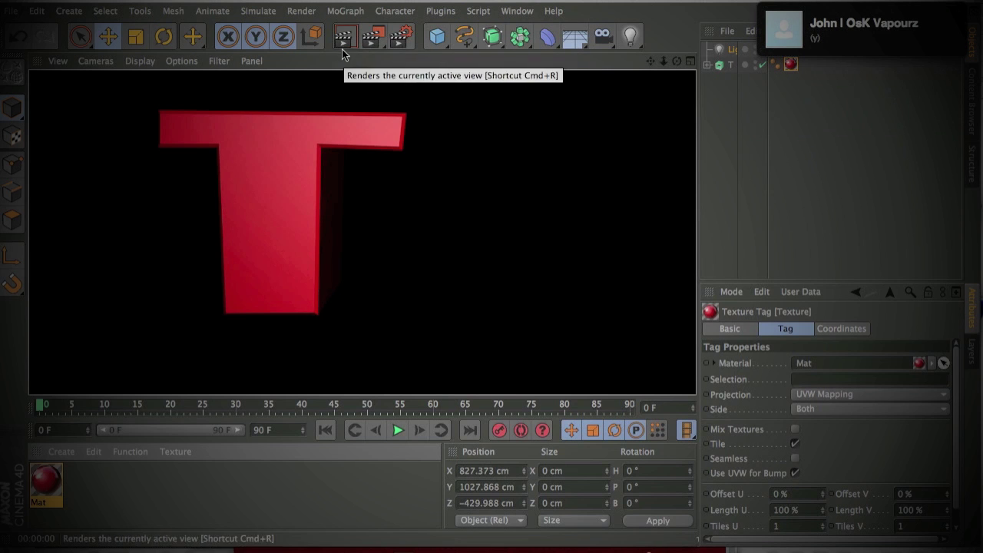
Shift the framing of the T slightly and test-render the perspective view again
click(392, 93)
click(405, 37)
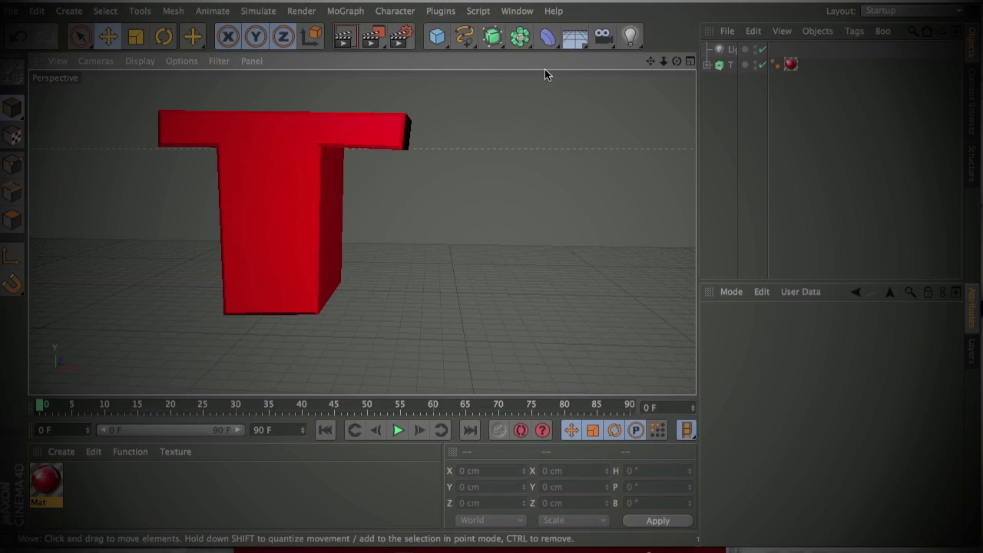
drag(650, 61, 362, 232)
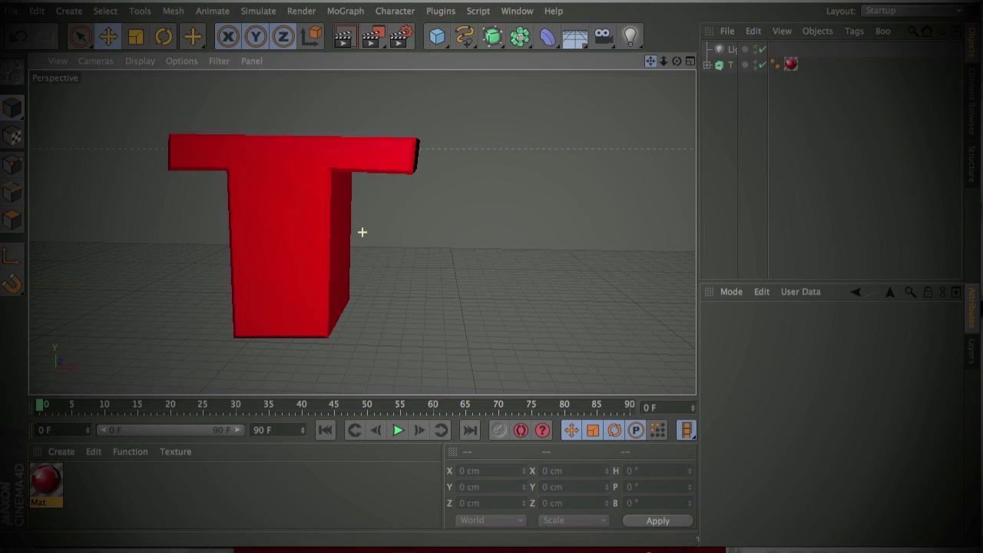
click(344, 39)
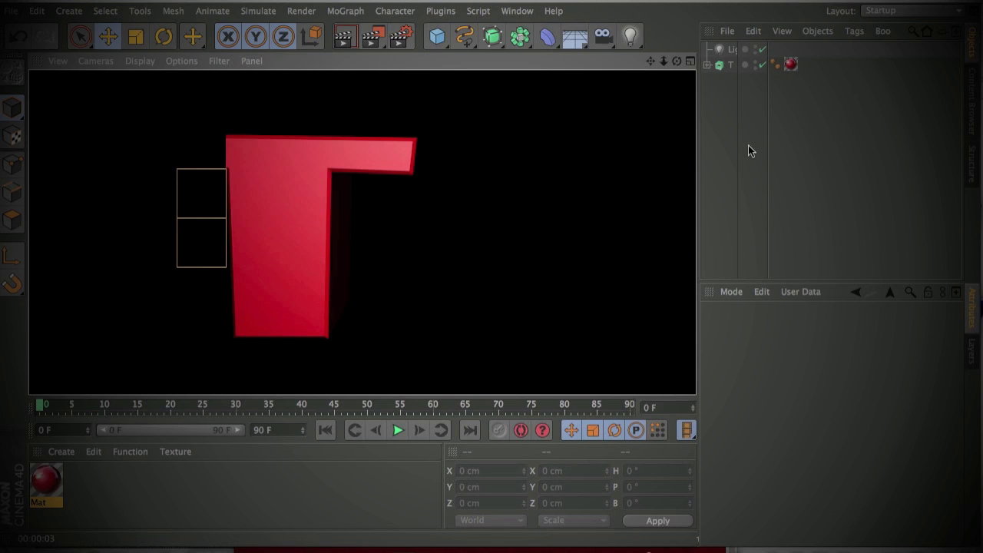
Move the light to about X 835 cm, Y 949 cm, Z -445 cm and test-render the view
drag(650, 61, 613, 49)
mouse_move(676, 60)
mouse_down()
mouse_move(653, 84)
mouse_move(683, 63)
mouse_up()
click(727, 52)
drag(403, 308, 372, 275)
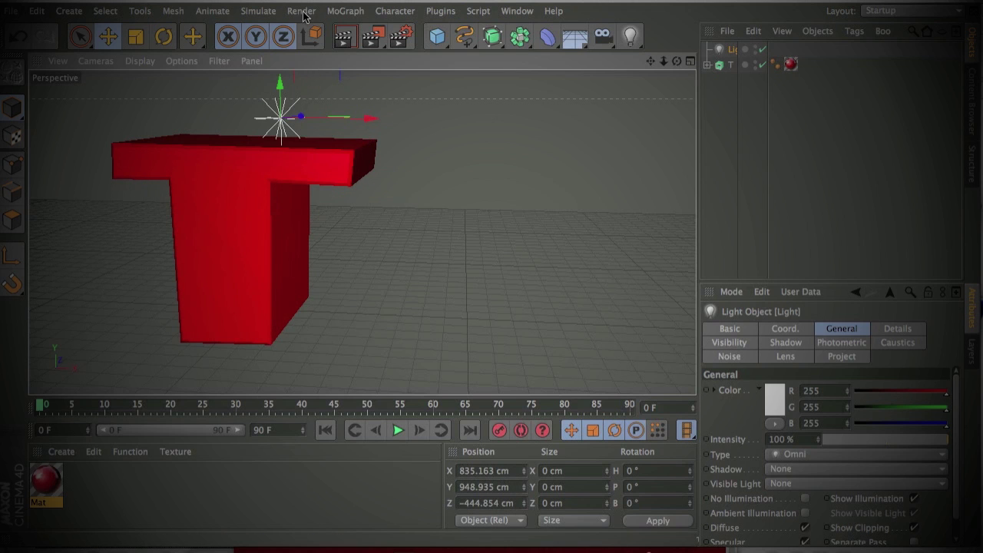
click(344, 37)
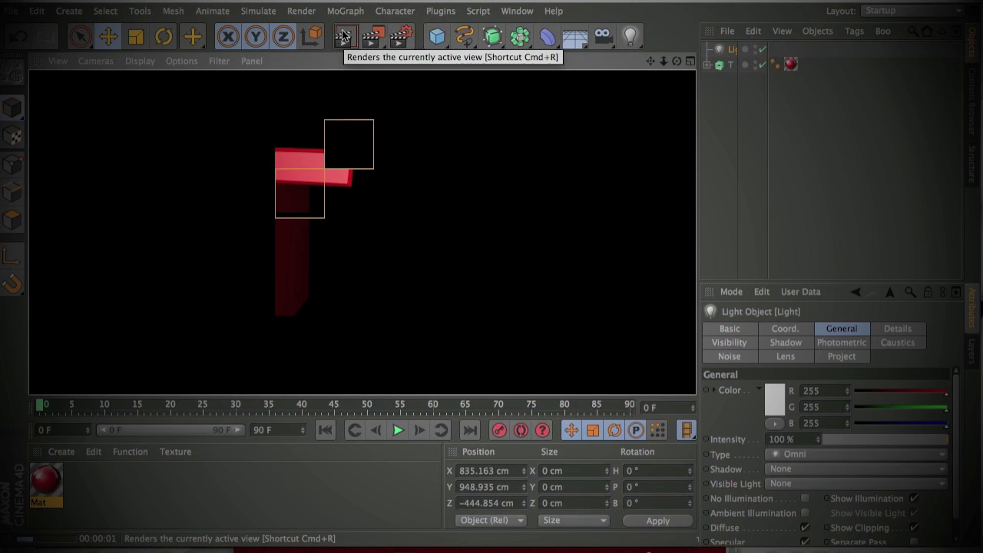
Frame the T nearer the center of the perspective view and render the project in the Picture Viewer
click(707, 126)
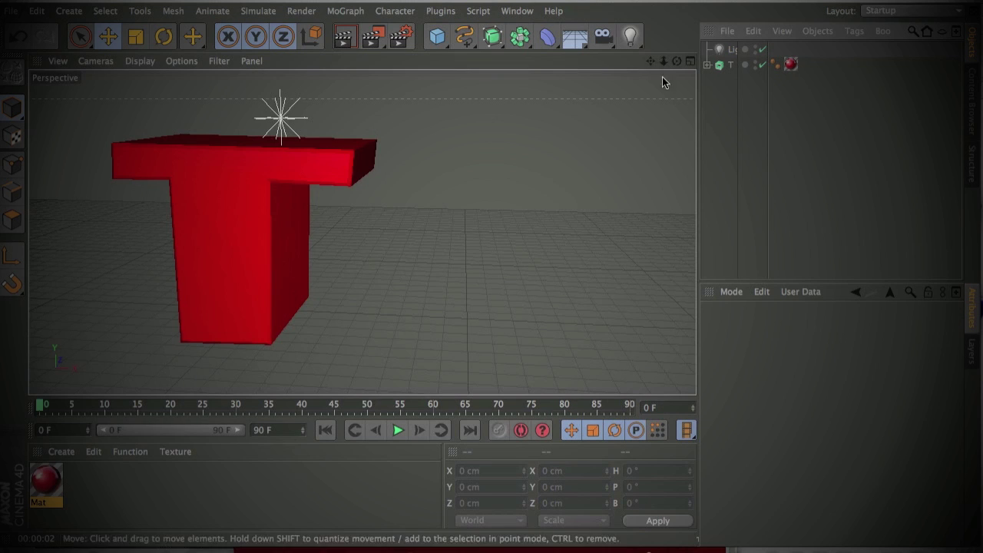
drag(650, 61, 677, 61)
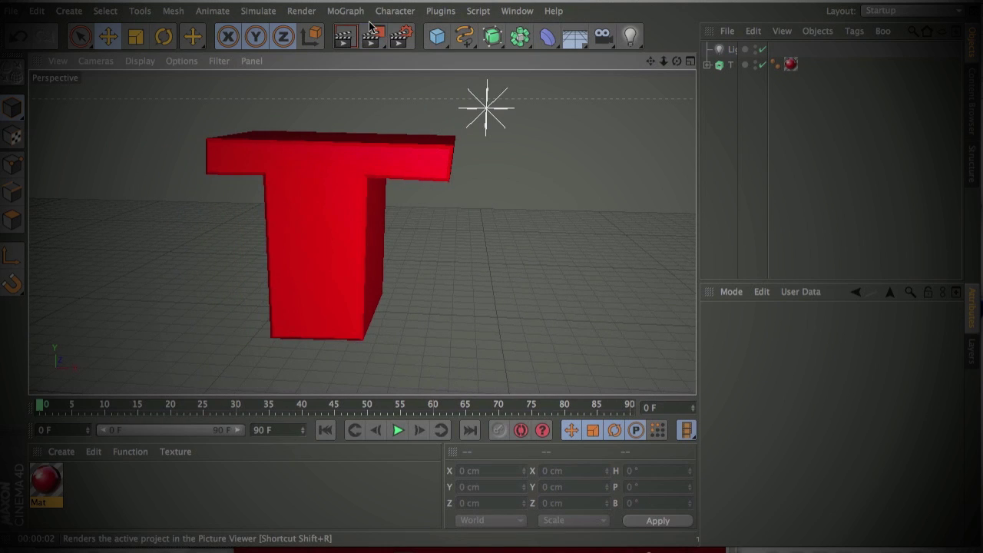
click(370, 27)
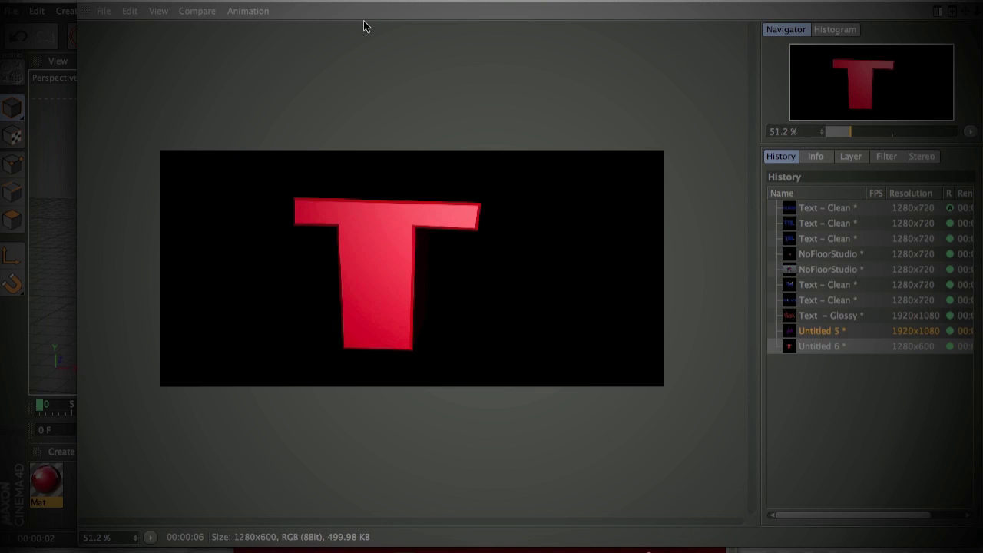
Save the rendered still as a PNG with alpha channel, named t, in the Photoshop stuff folder
click(101, 12)
click(133, 49)
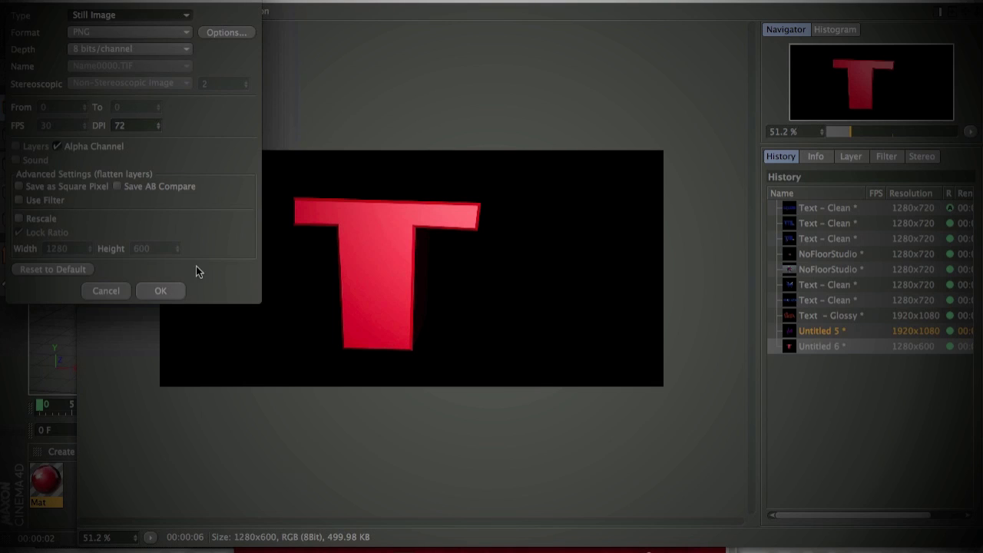
click(159, 292)
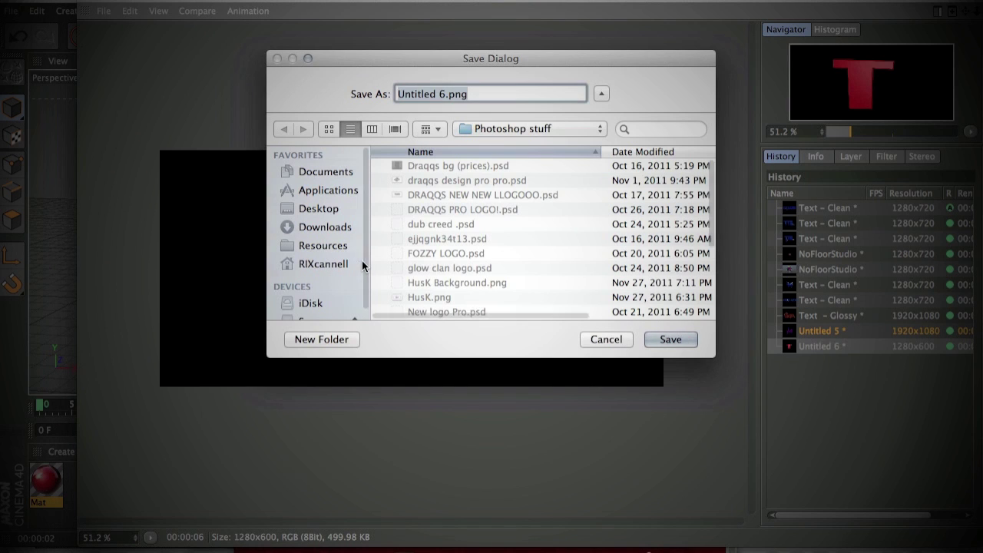
text(t)
key(Return)
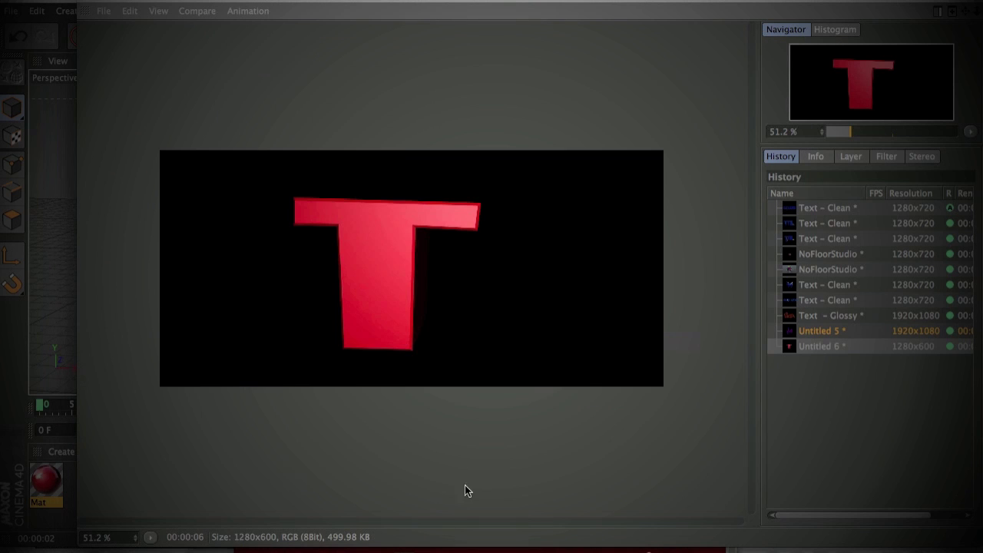
Switch to Photoshop, open t.png from the Photoshop stuff folder inside Graphics Stuff, and move its window aside to expose Untitled-10
click(546, 539)
click(135, 6)
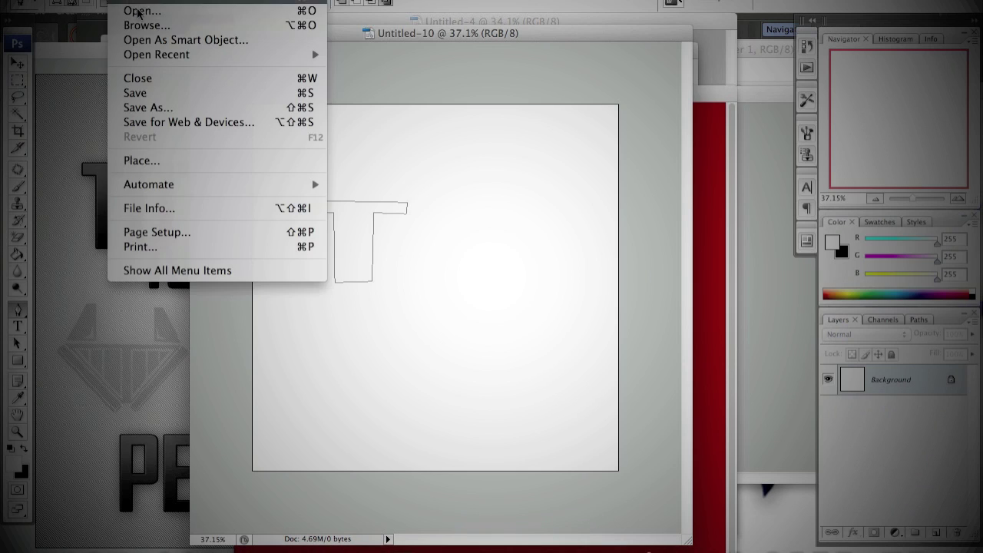
click(135, 11)
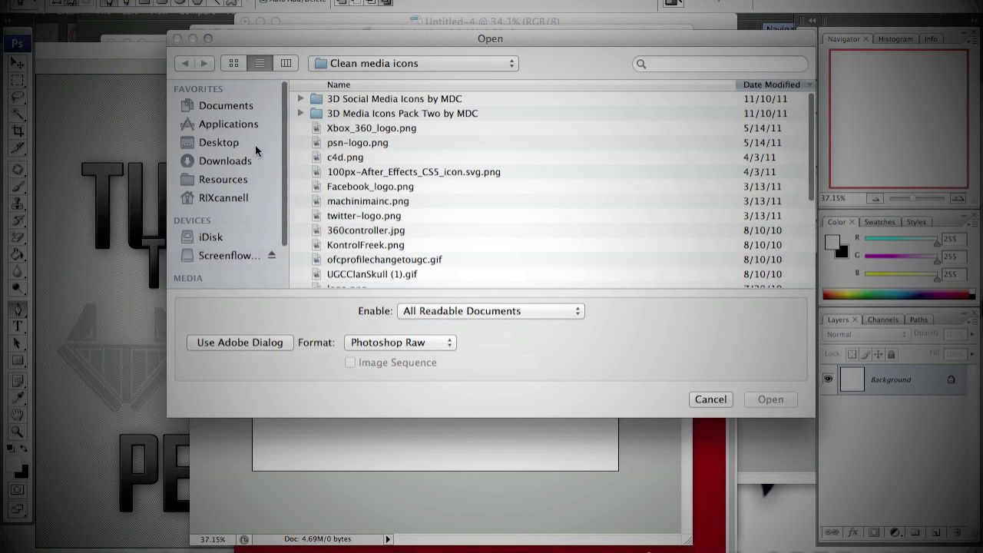
click(248, 146)
scroll(364, 114, down, 5)
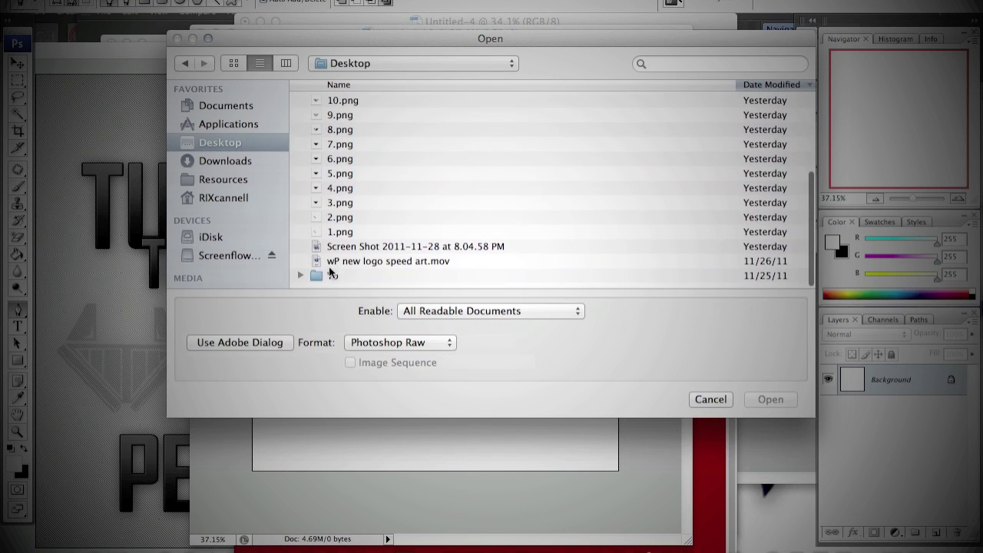
double_click(332, 274)
double_click(336, 99)
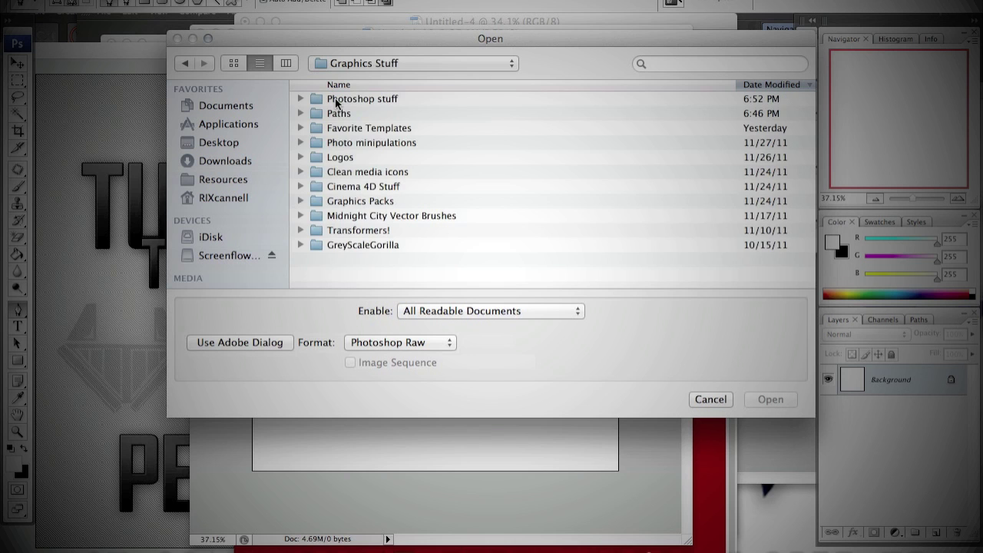
double_click(335, 100)
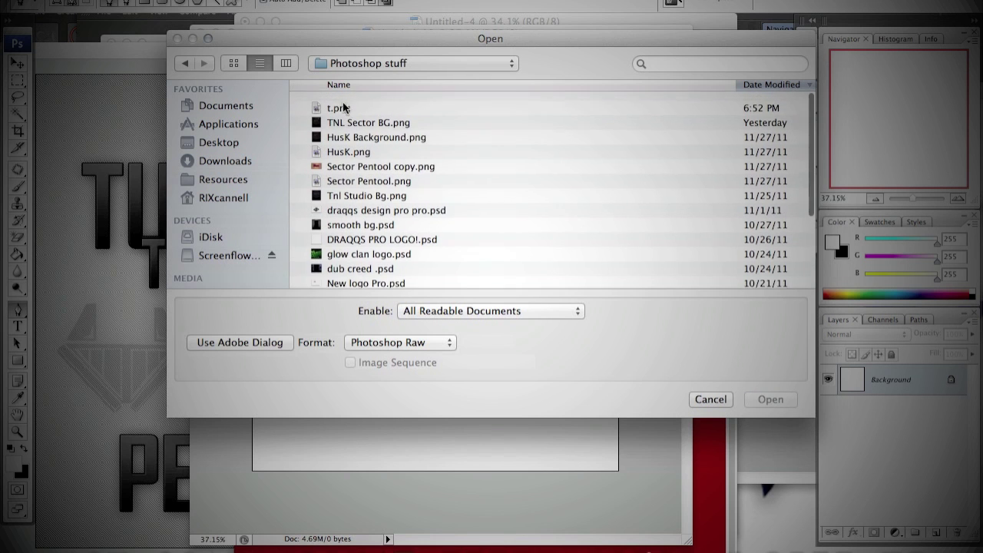
double_click(317, 100)
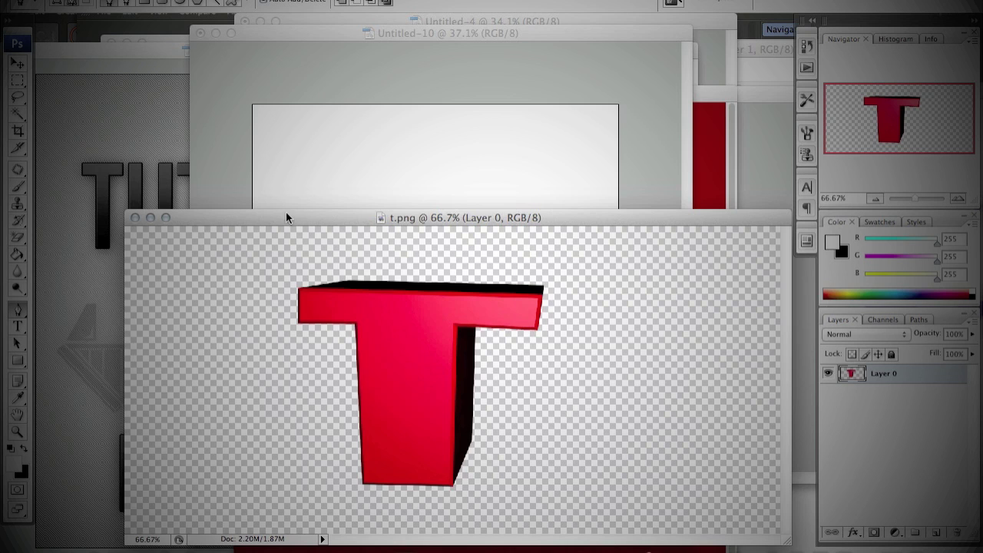
drag(287, 217, 650, 127)
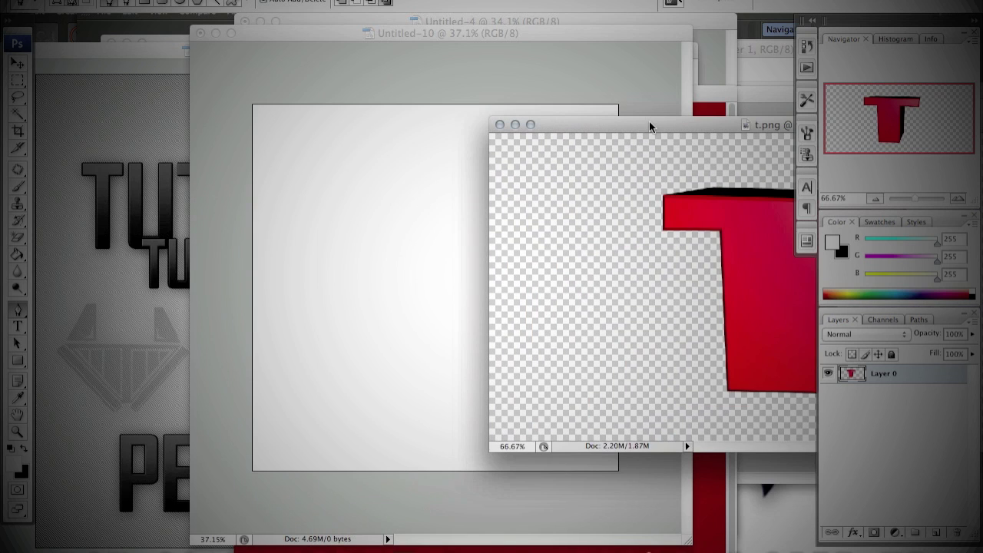
drag(694, 260, 680, 278)
click(692, 352)
key(alt+super+z)
key(alt+super+z)
Copy the rendered T from t.png into Untitled-10 with the Move tool and place it over the drawn T path
key(v)
drag(588, 125, 579, 154)
drag(720, 325, 471, 260)
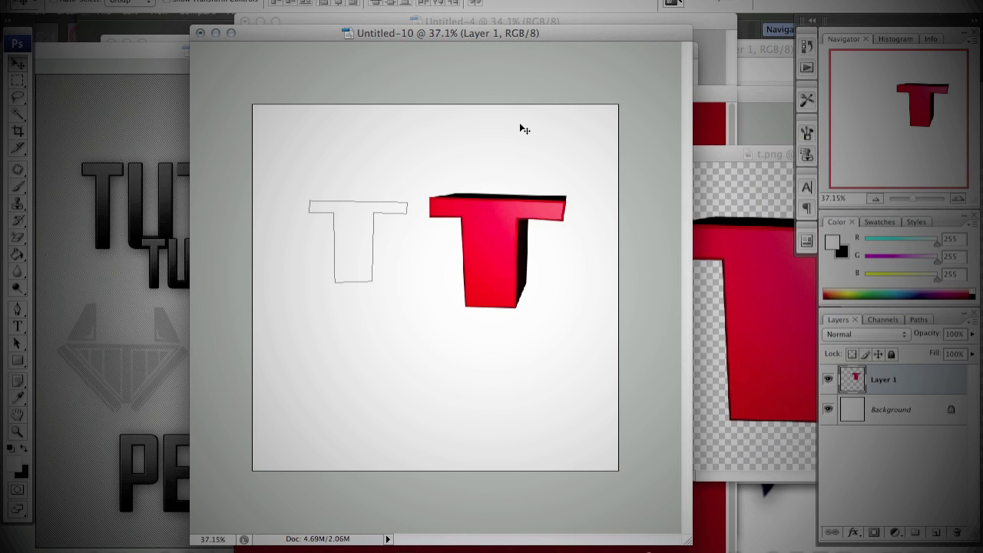
drag(461, 235, 343, 320)
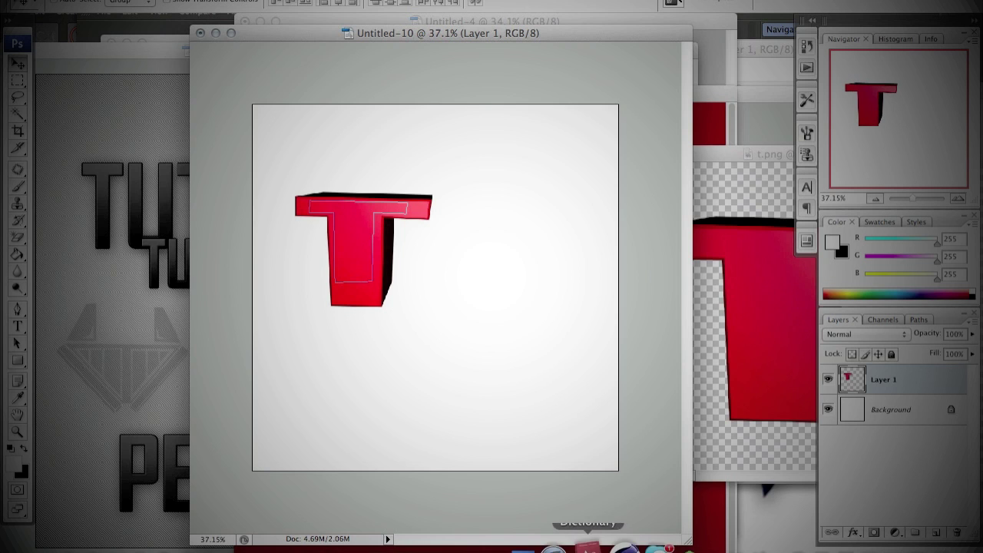